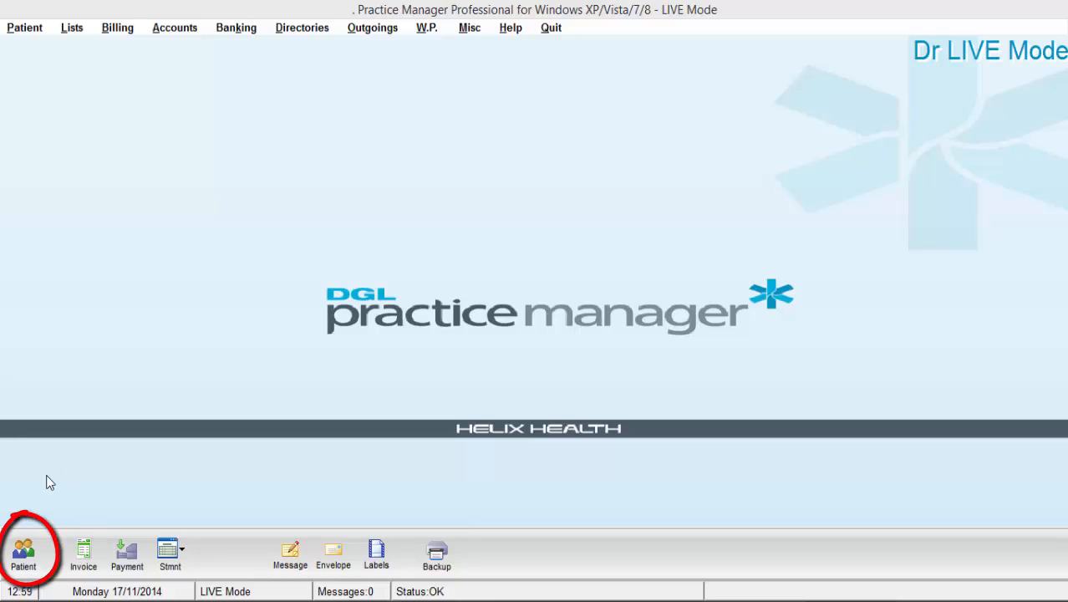
- Start a new patient record from Patient > Patient Details
{"action": "left_click", "coordinate": [39, 29]}
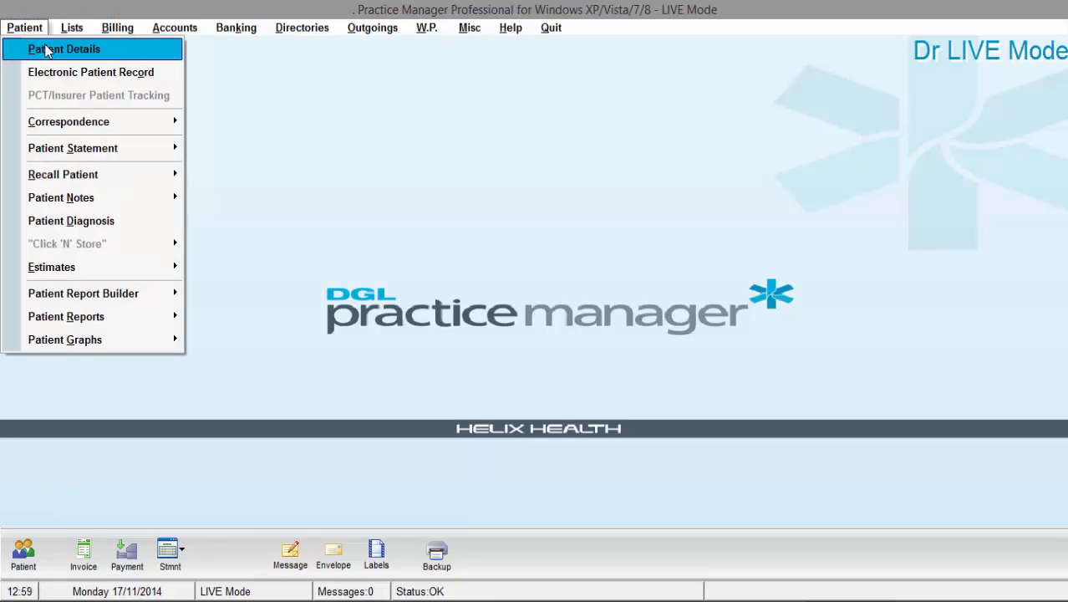
{"action": "left_click", "coordinate": [47, 51]}
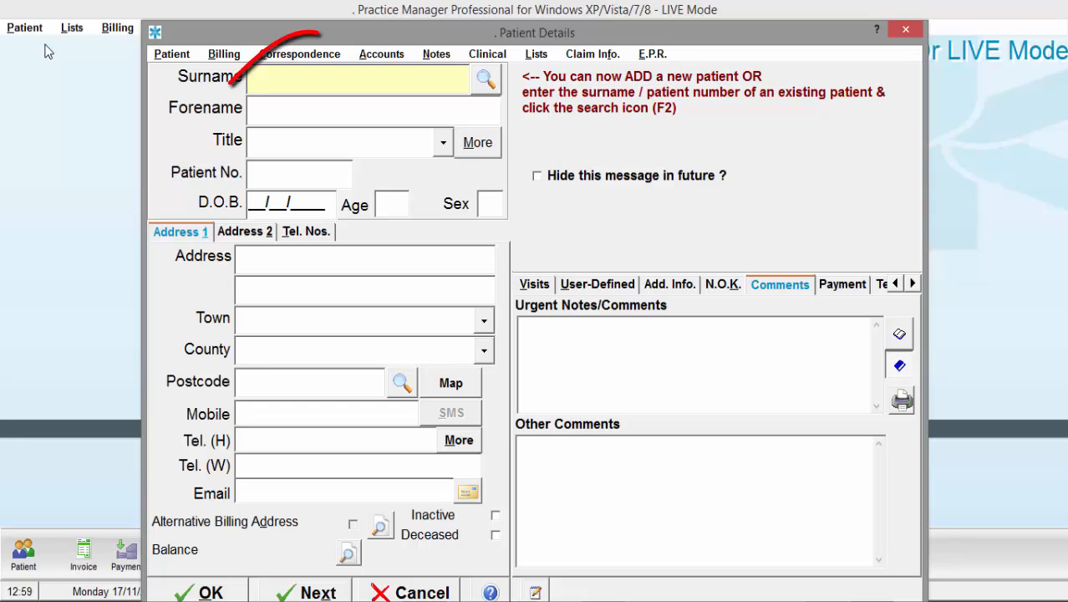
- Enter the patient's surname and forename, correcting a typo in the forename
{"action": "type", "text": "Dgl"}
{"action": "key", "text": "Tab"}
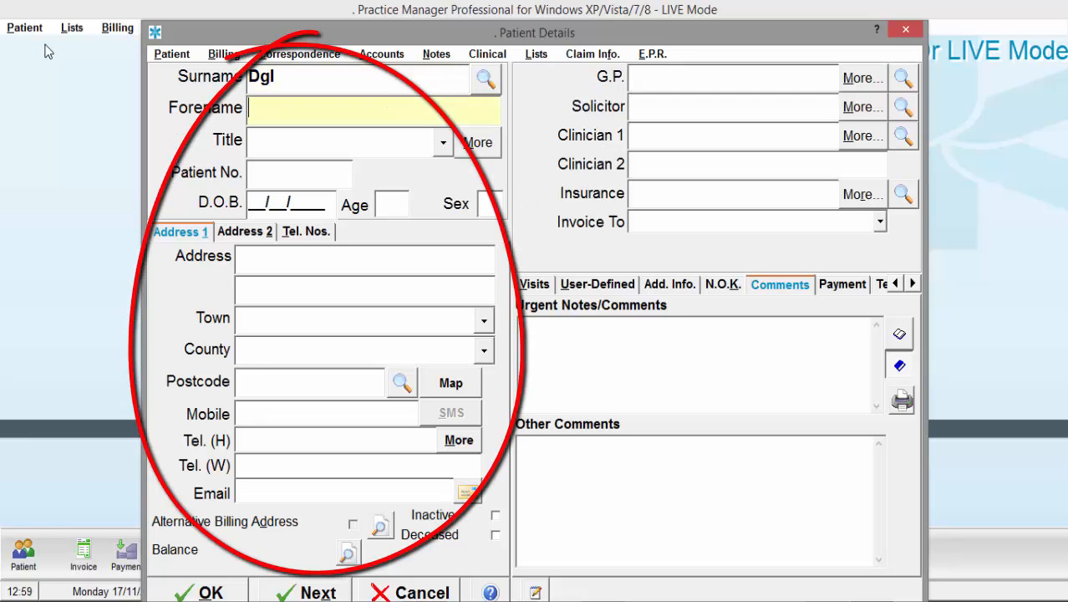
{"action": "type", "text": "Test"}
{"action": "key", "text": "Tab"}
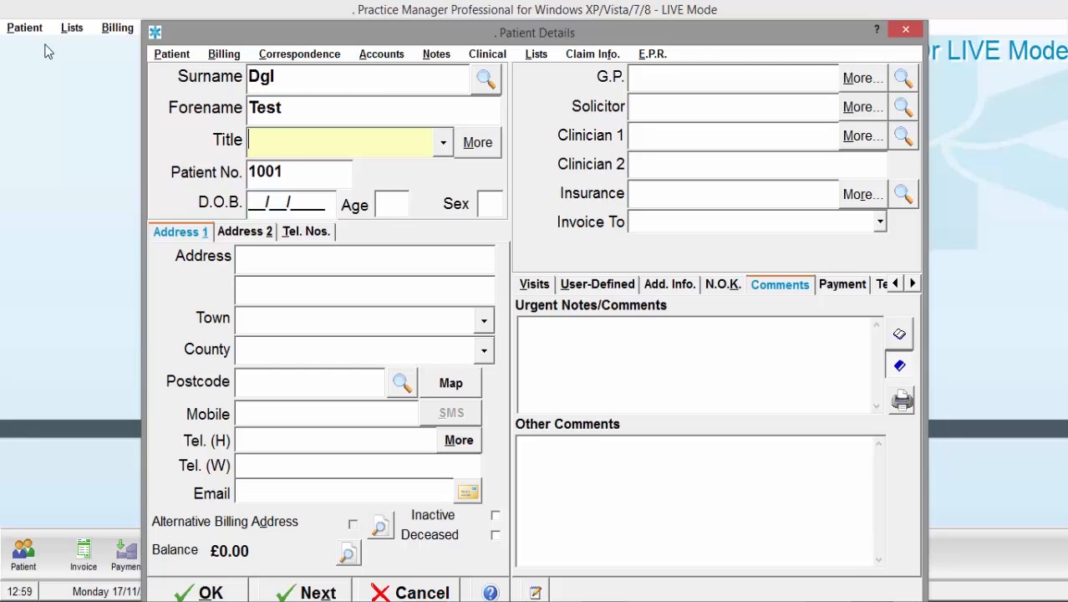
- Give the patient the new title Lady, added to the title list with default sex F
{"action": "left_click", "coordinate": [443, 144]}
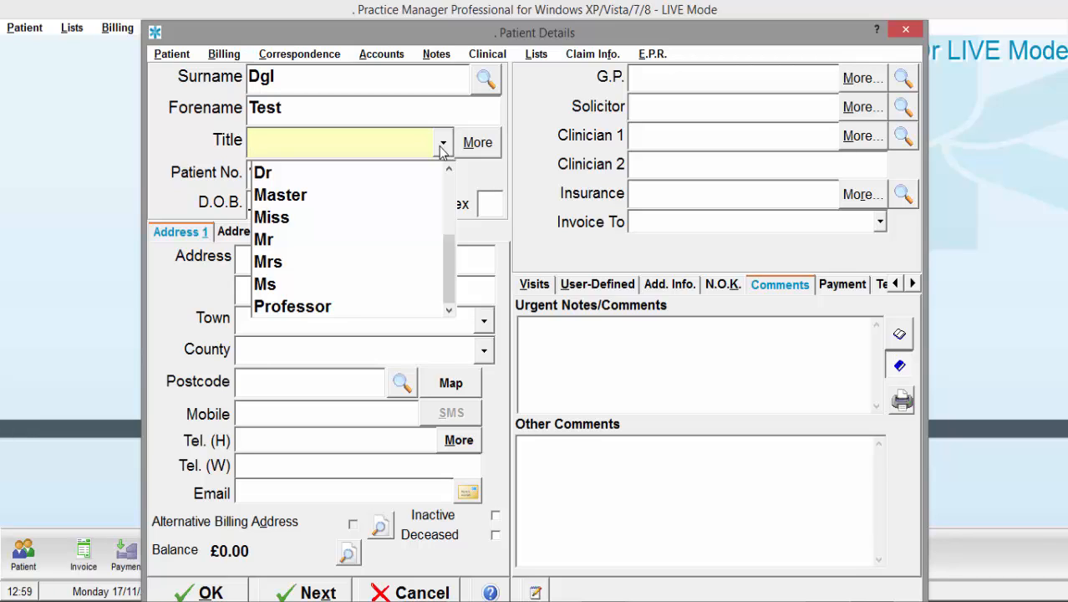
{"action": "type", "text": "Lady"}
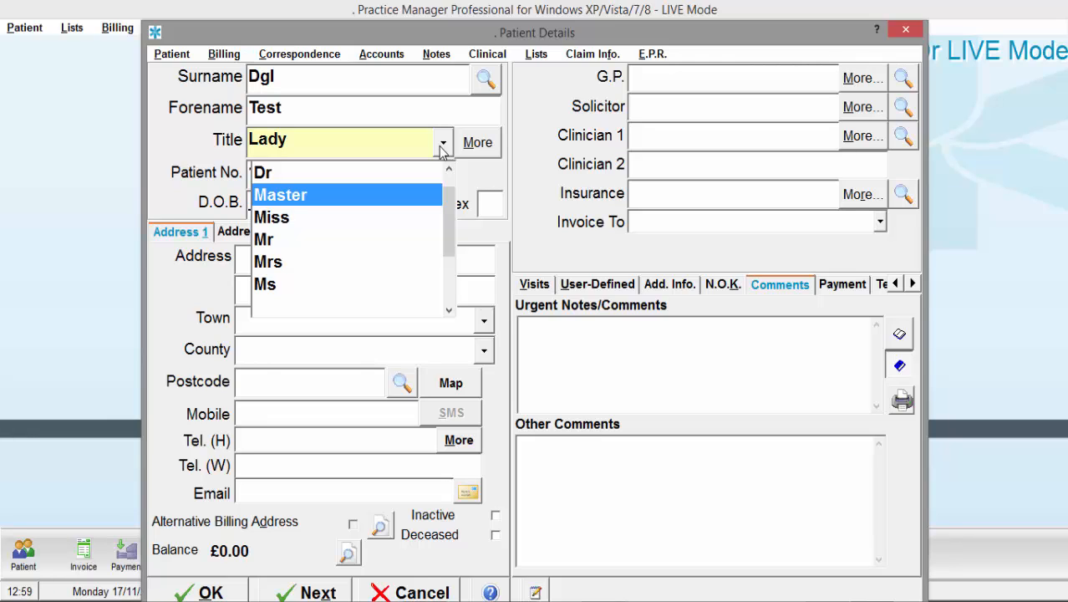
{"action": "key", "text": "Tab"}
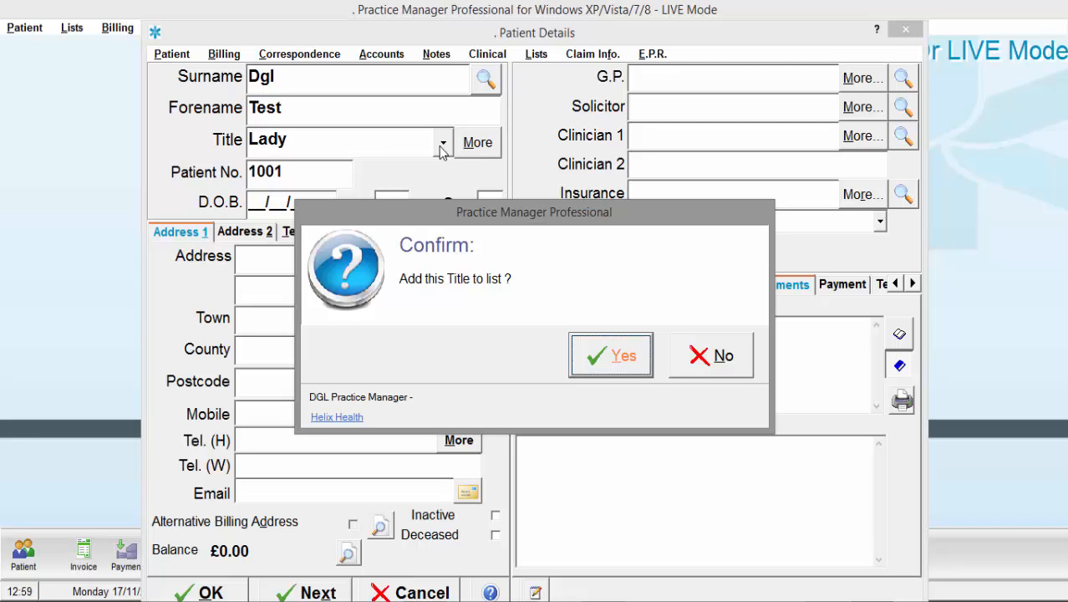
{"action": "key", "text": "Return"}
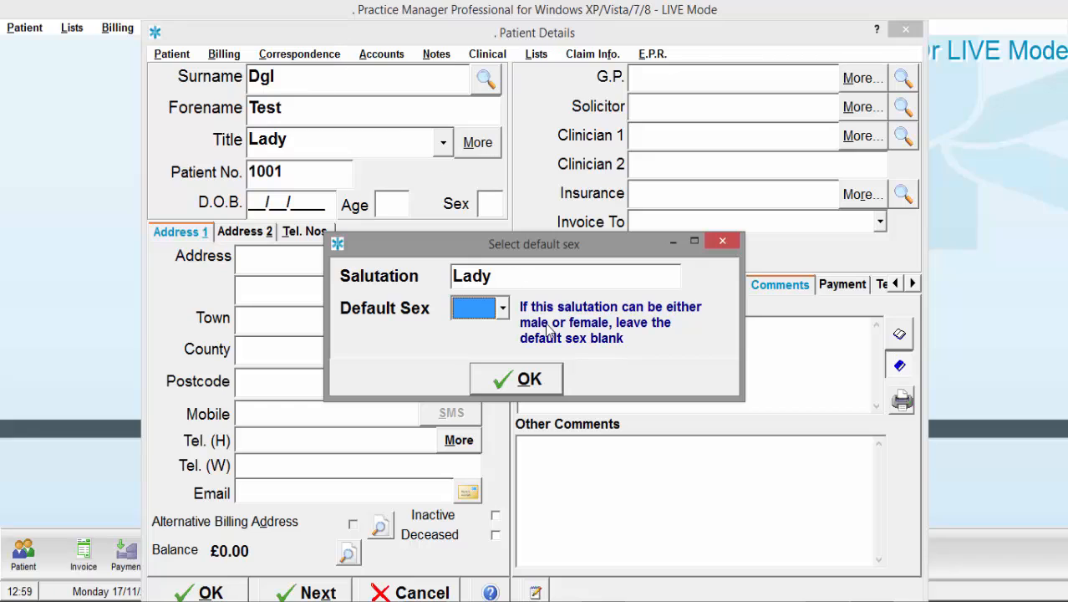
{"action": "left_click", "coordinate": [503, 307]}
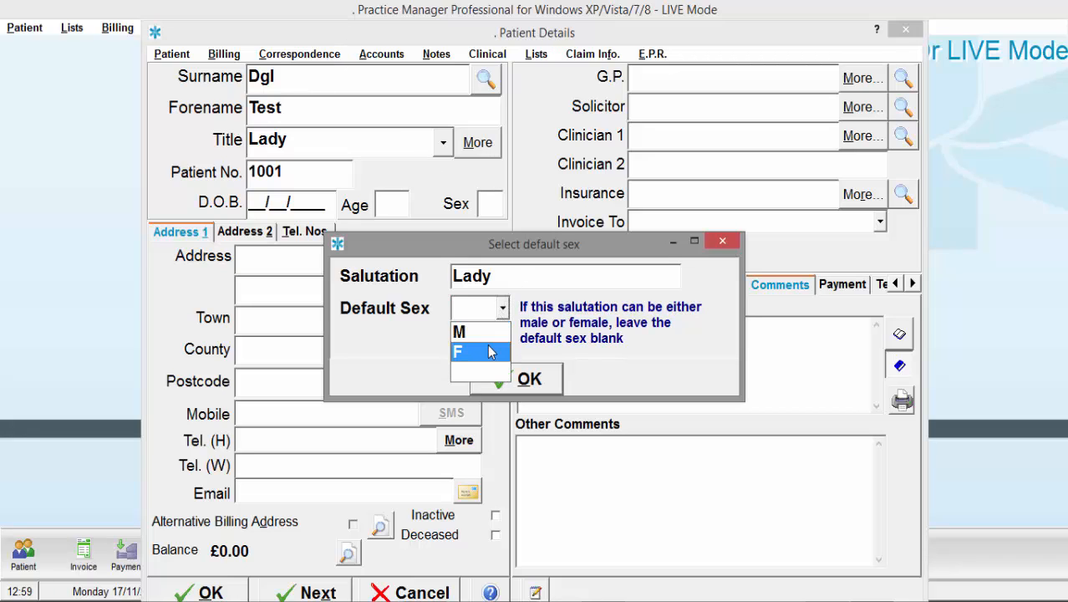
{"action": "left_click", "coordinate": [492, 352]}
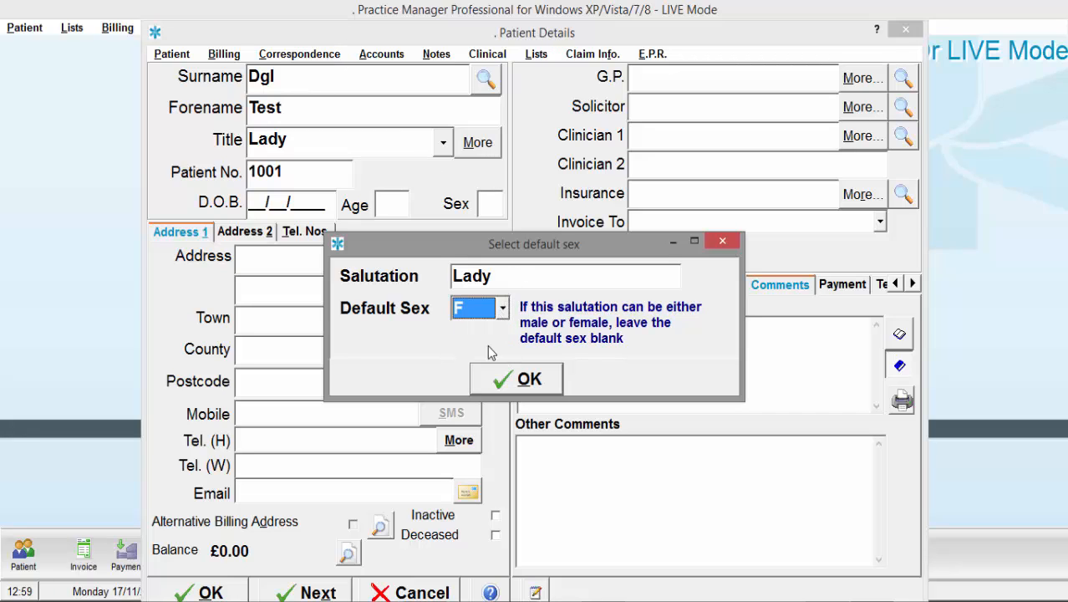
{"action": "left_click", "coordinate": [517, 384]}
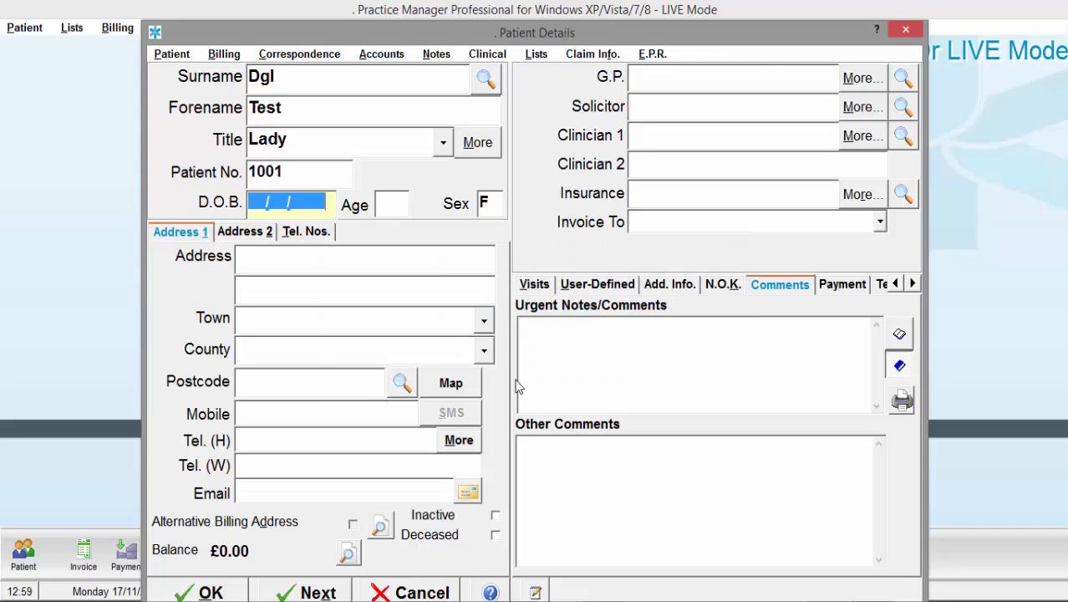
- Enter date of birth 01/01/2000 and the first two lines of the home address
{"action": "type", "text": "01/01/20"}
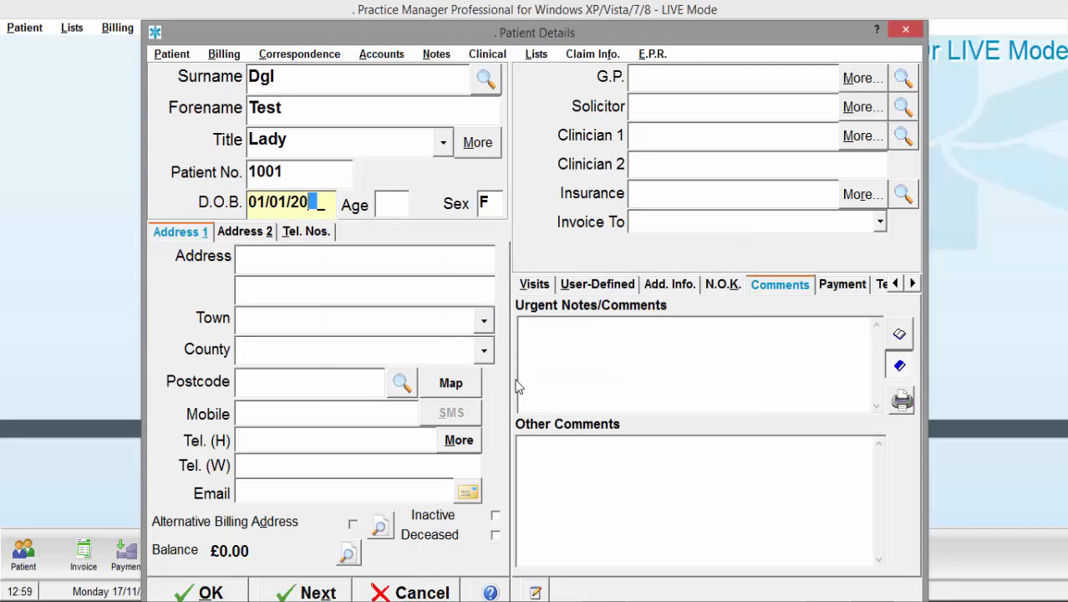
{"action": "type", "text": "00"}
{"action": "key", "text": "Tab"}
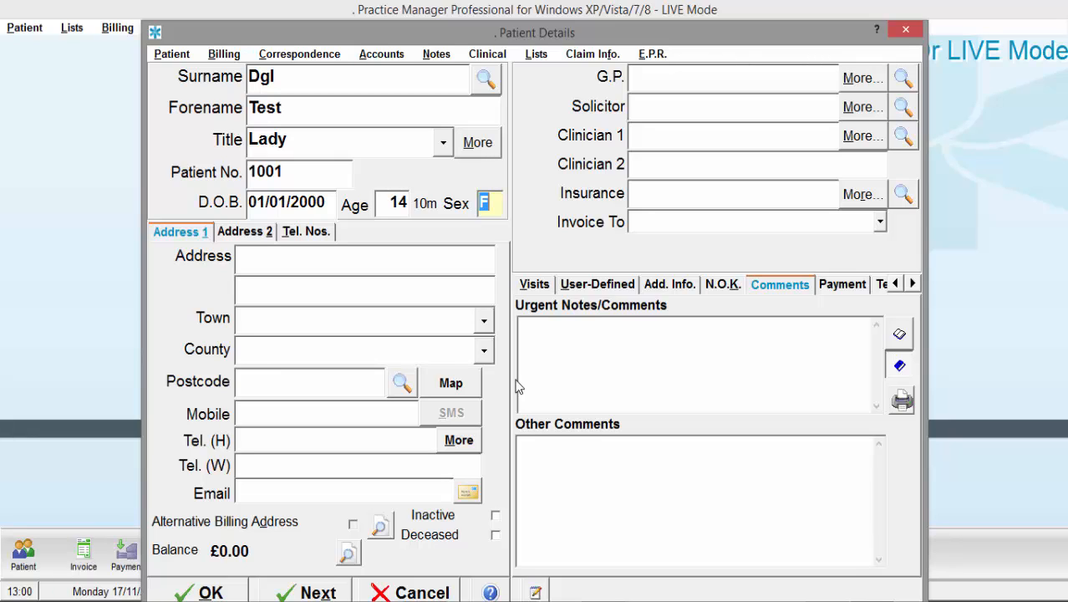
{"action": "key", "text": "Tab"}
{"action": "type", "text": "1 The Ro"}
{"action": "key", "text": "BackSpace"}
{"action": "key", "text": "BackSpace"}
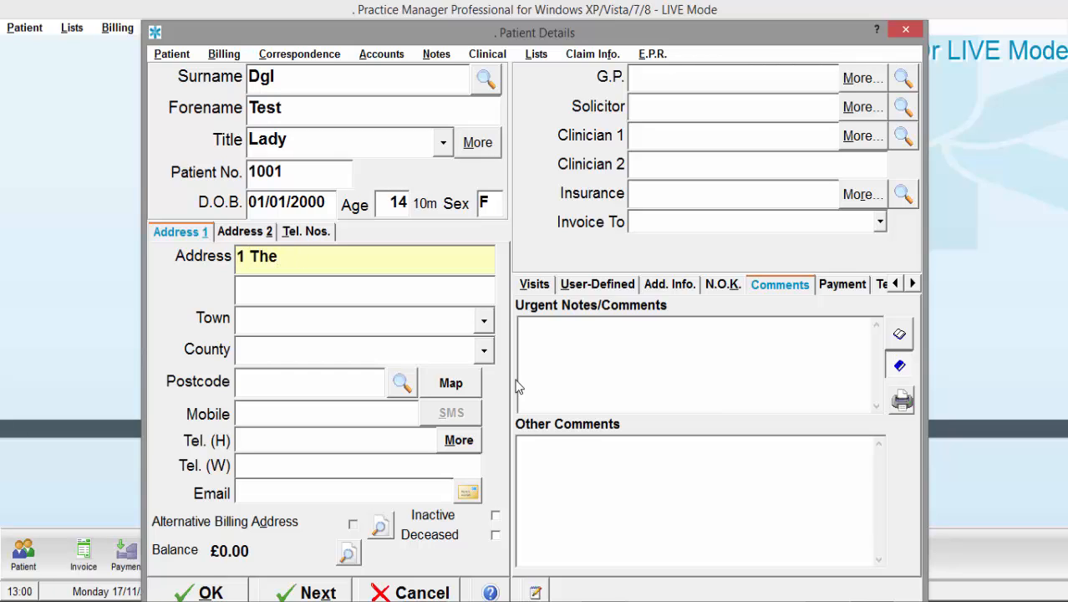
{"action": "type", "text": "Road"}
{"action": "key", "text": "Tab"}
{"action": "type", "text": "The "}
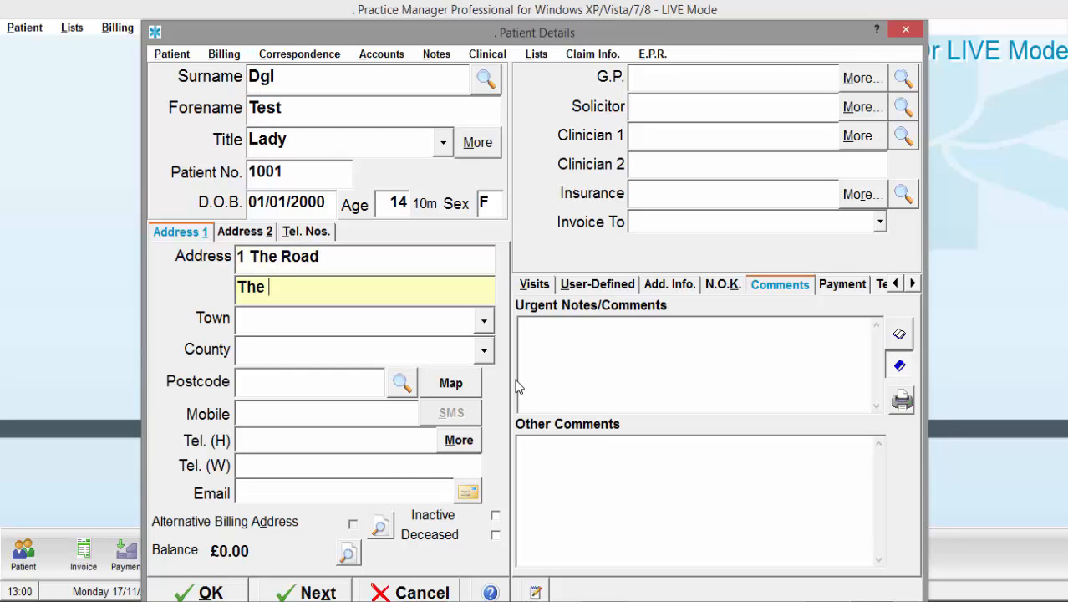
{"action": "type", "text": "Street"}
- Fill in the town, county and postcode, adding the new town and county to their lists
{"action": "key", "text": "Tab"}
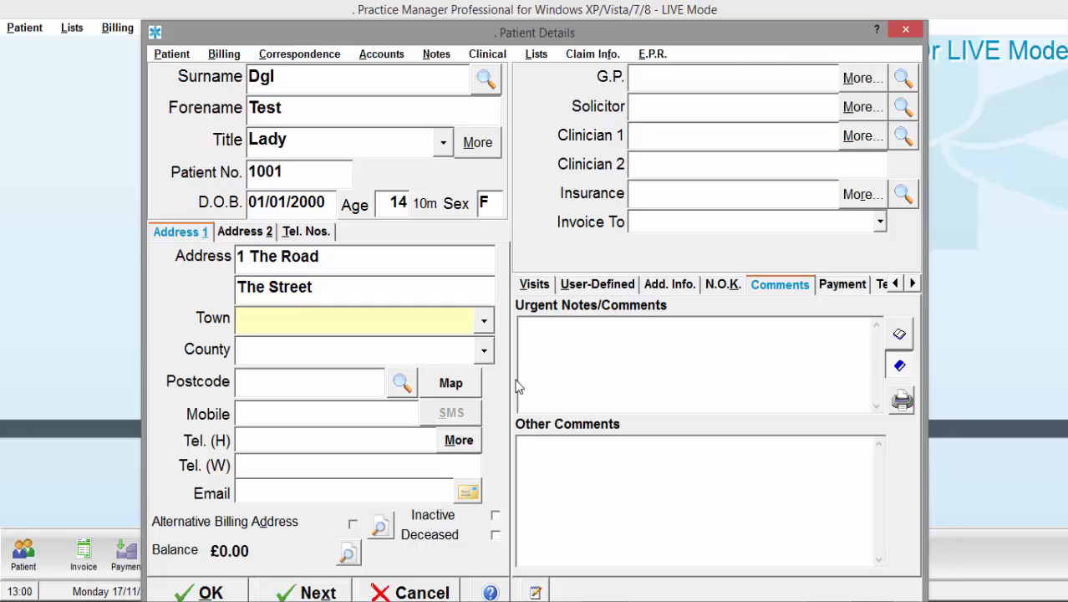
{"action": "type", "text": "Buckingham"}
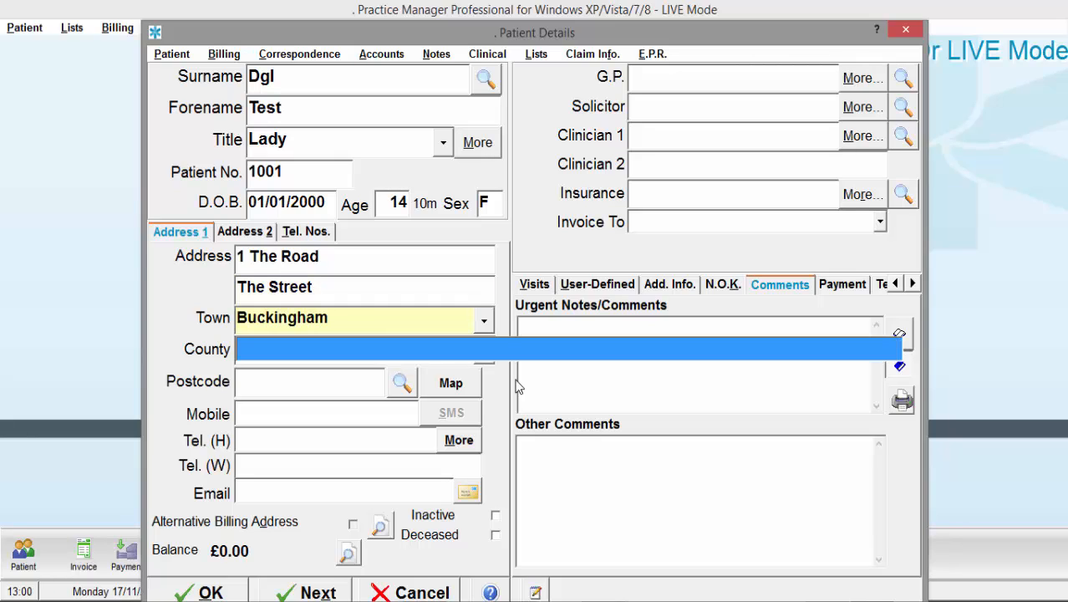
{"action": "key", "text": "Tab"}
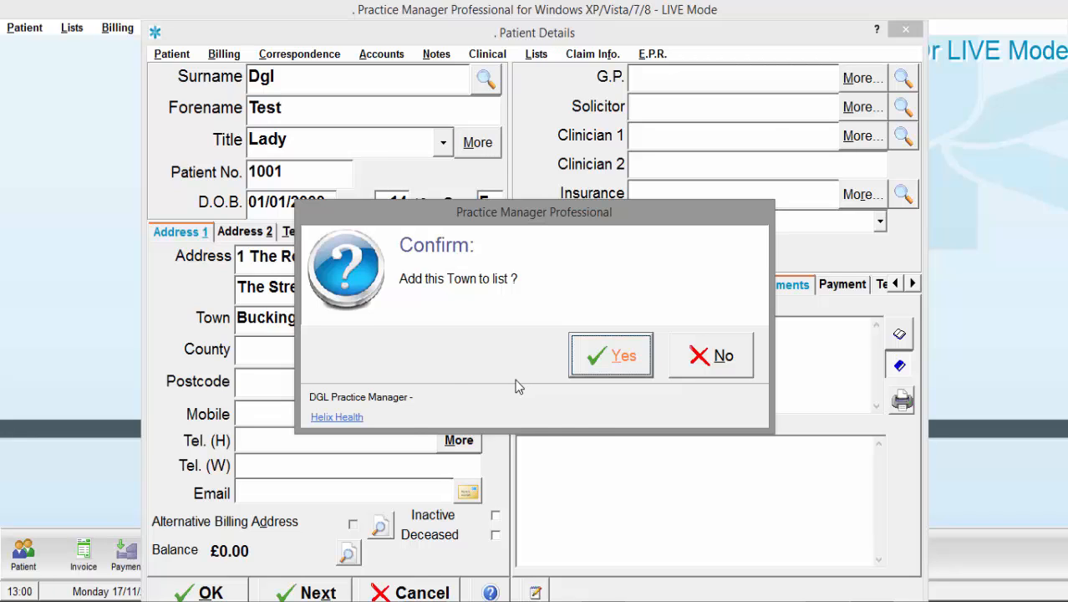
{"action": "key", "text": "Return"}
{"action": "type", "text": "Buckingh"}
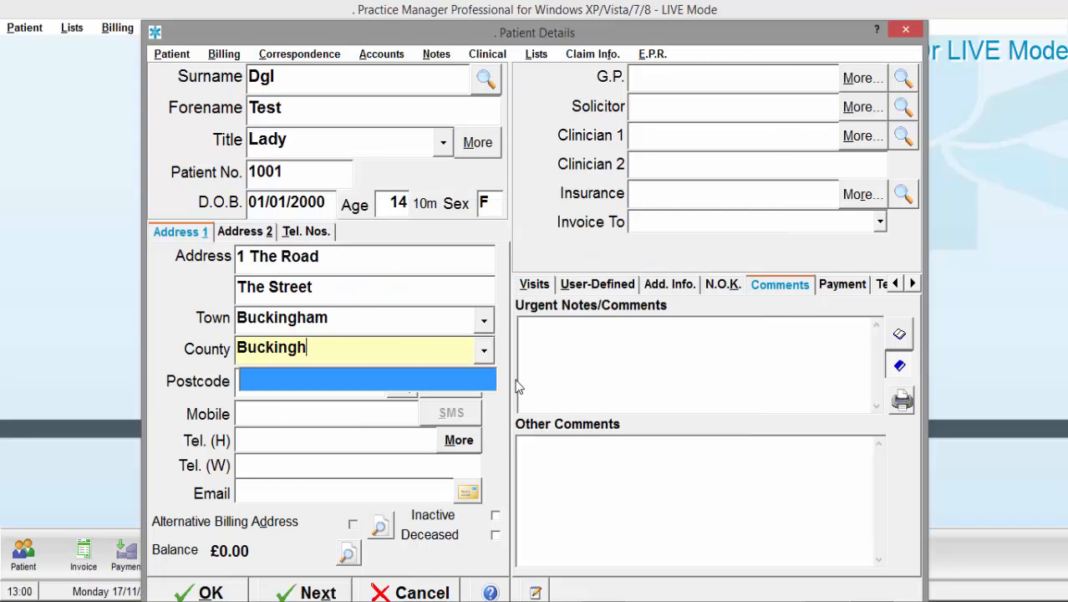
{"action": "type", "text": "amshire"}
{"action": "key", "text": "Tab"}
{"action": "key", "text": "Return"}
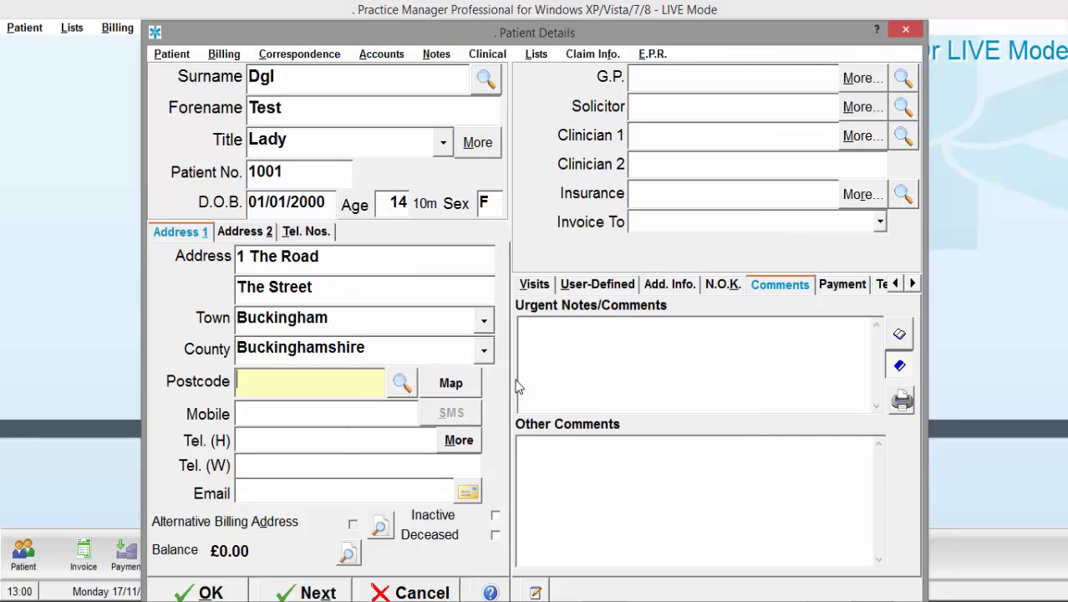
{"action": "type", "text": "MK18 1"}
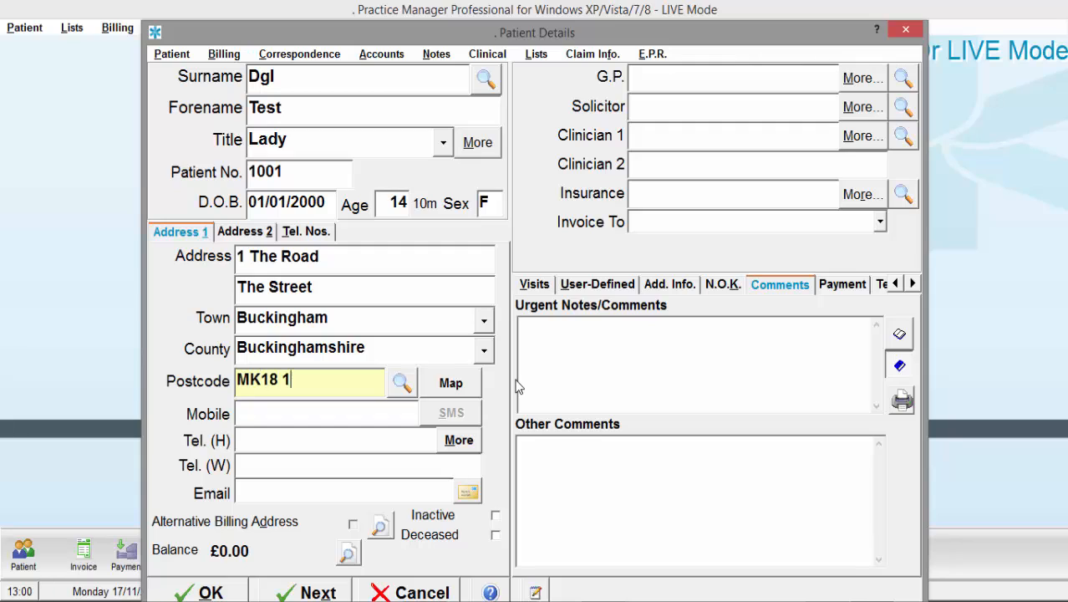
{"action": "type", "text": "RQ"}
{"action": "key", "text": "Tab"}
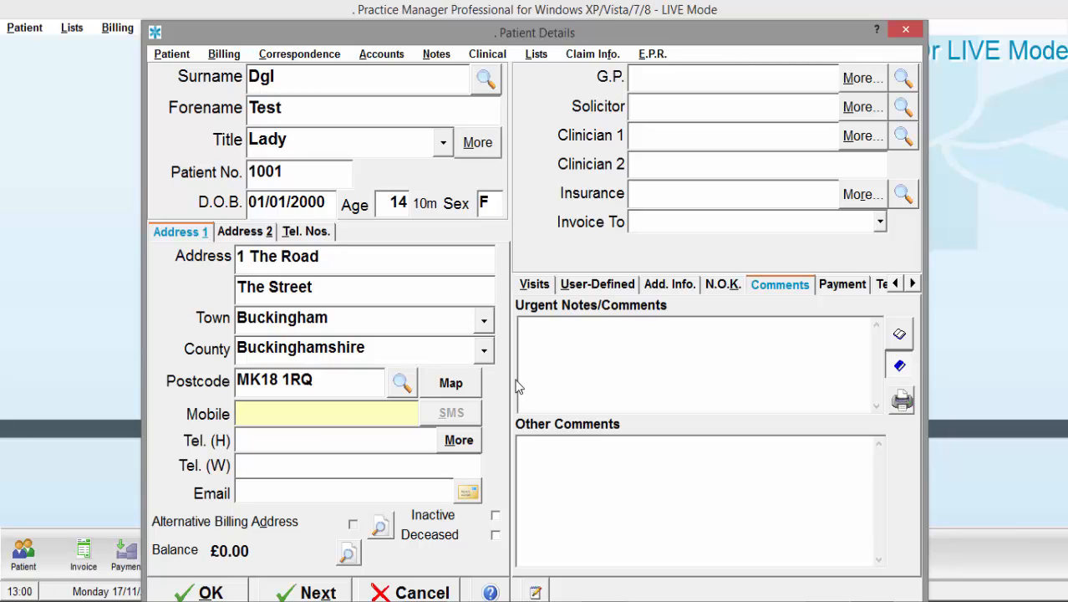
- Check the telephone numbers and second address unchanged, then leave Email blank and move on
{"action": "left_click", "coordinate": [460, 443]}
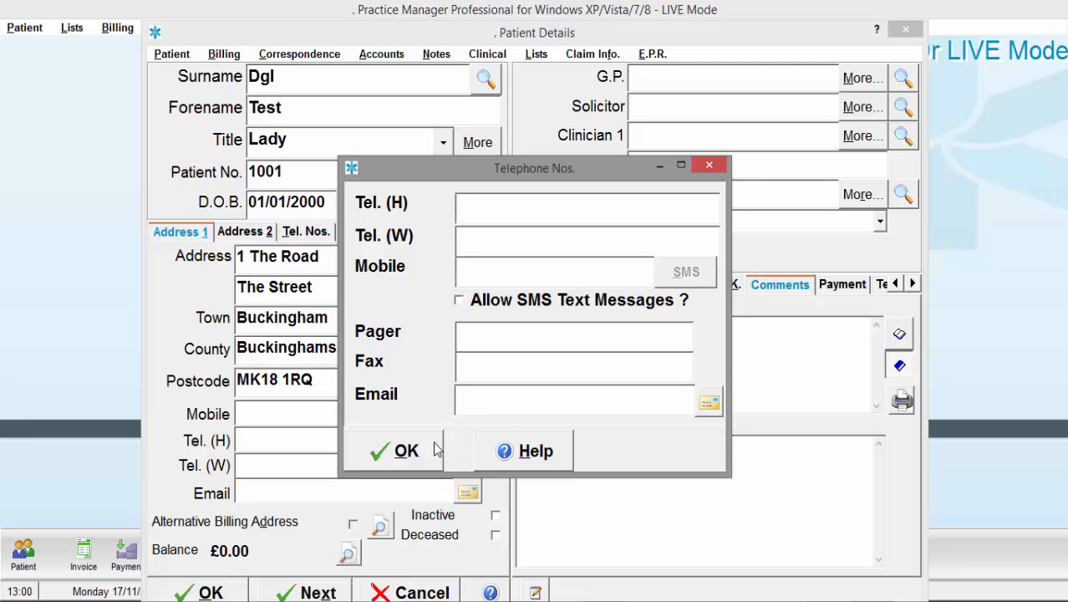
{"action": "left_click", "coordinate": [420, 451]}
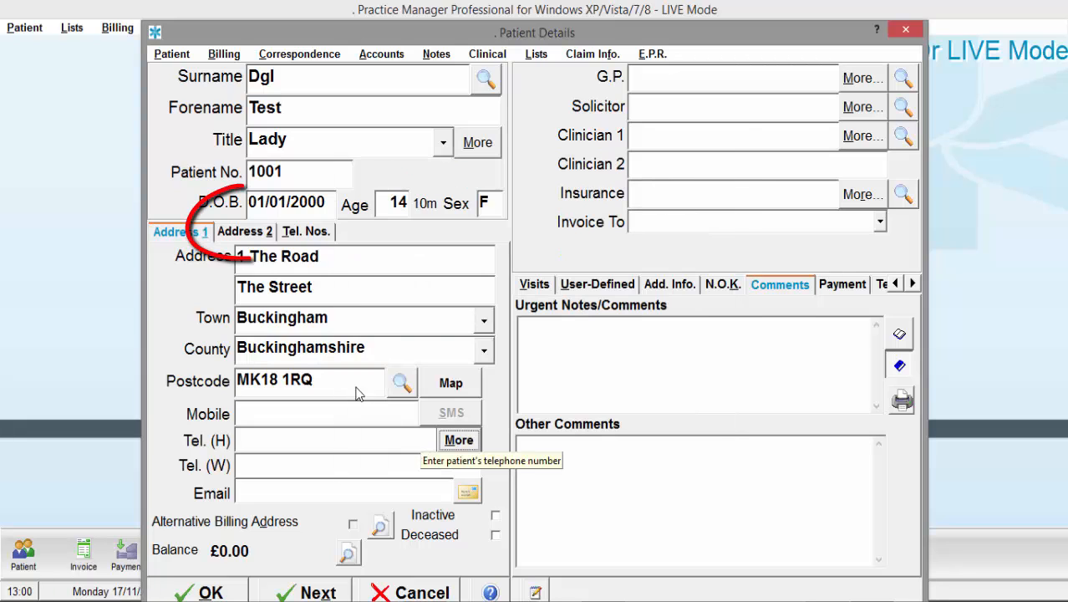
{"action": "left_click", "coordinate": [251, 234]}
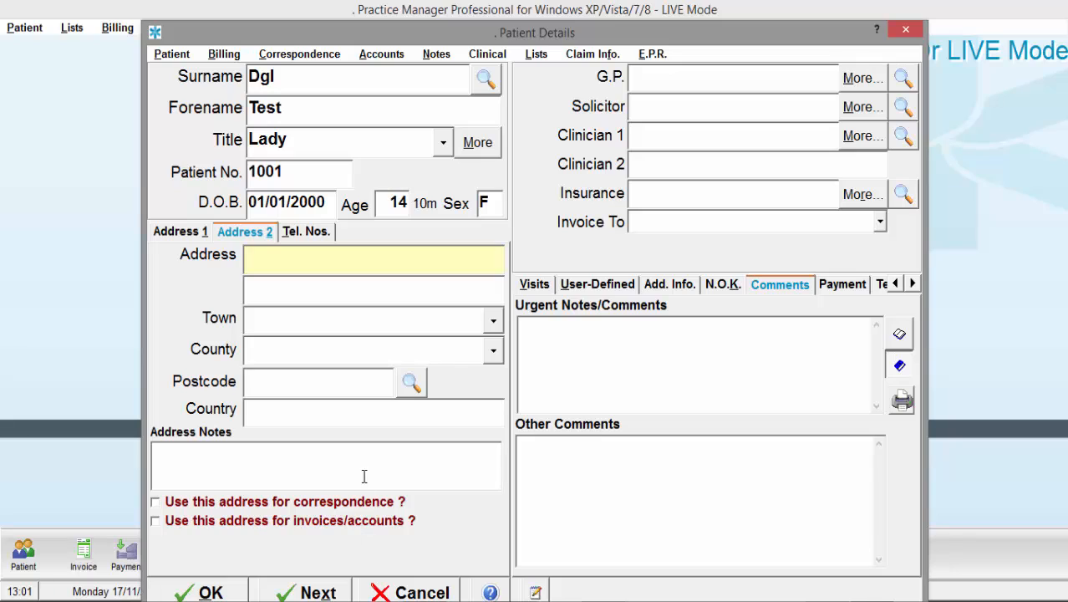
{"action": "left_click", "coordinate": [174, 235]}
{"action": "left_click", "coordinate": [305, 494]}
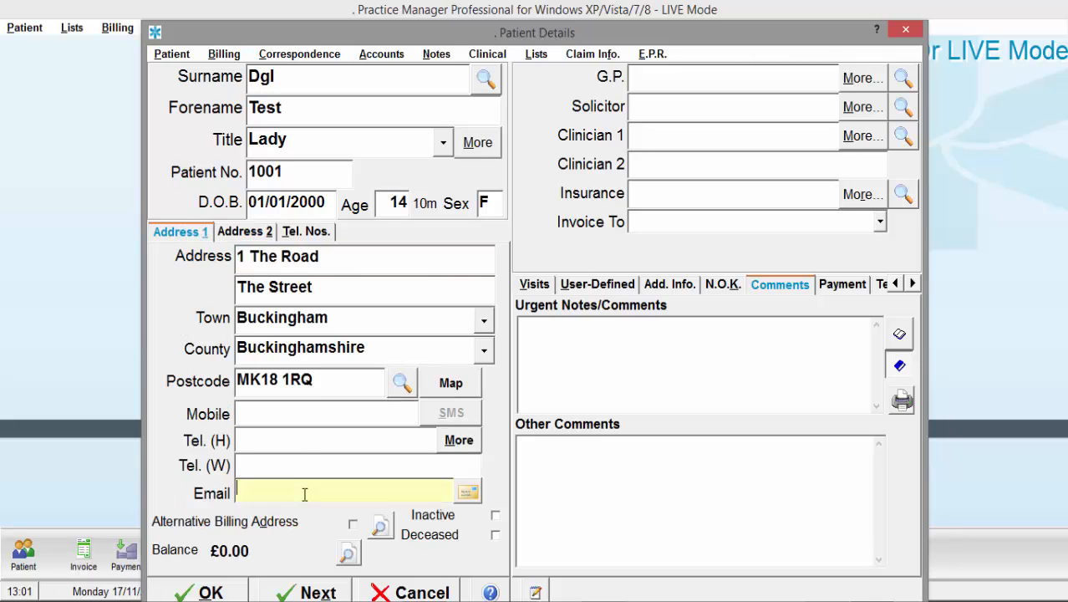
{"action": "key", "text": "Tab"}
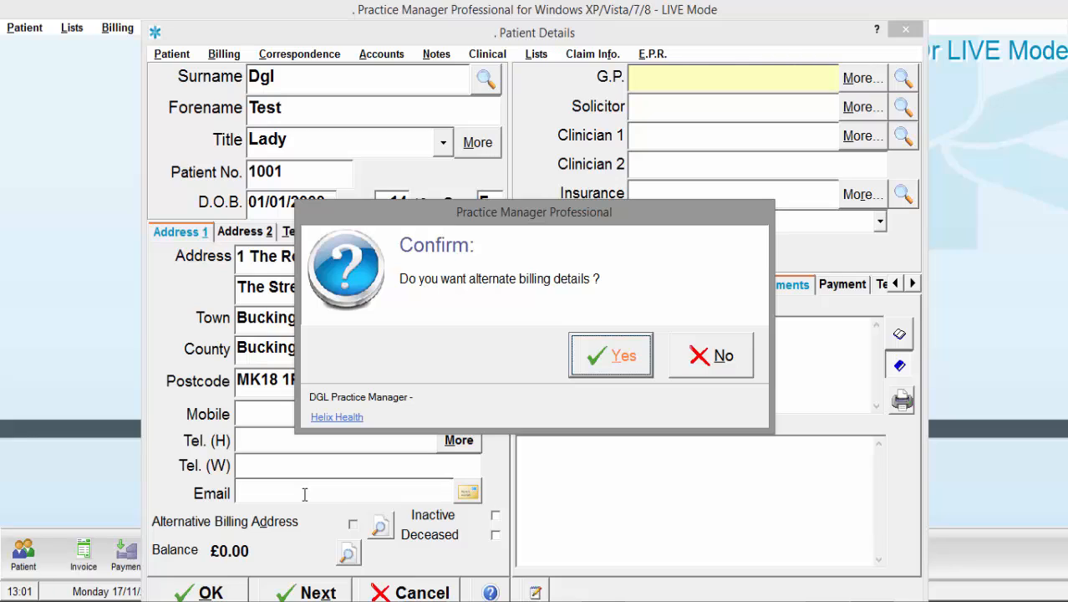
- Add the father (title Mr, relationship Father) as billing contact at the same address and next of kin
{"action": "left_click", "coordinate": [623, 357]}
{"action": "key", "text": "Tab"}
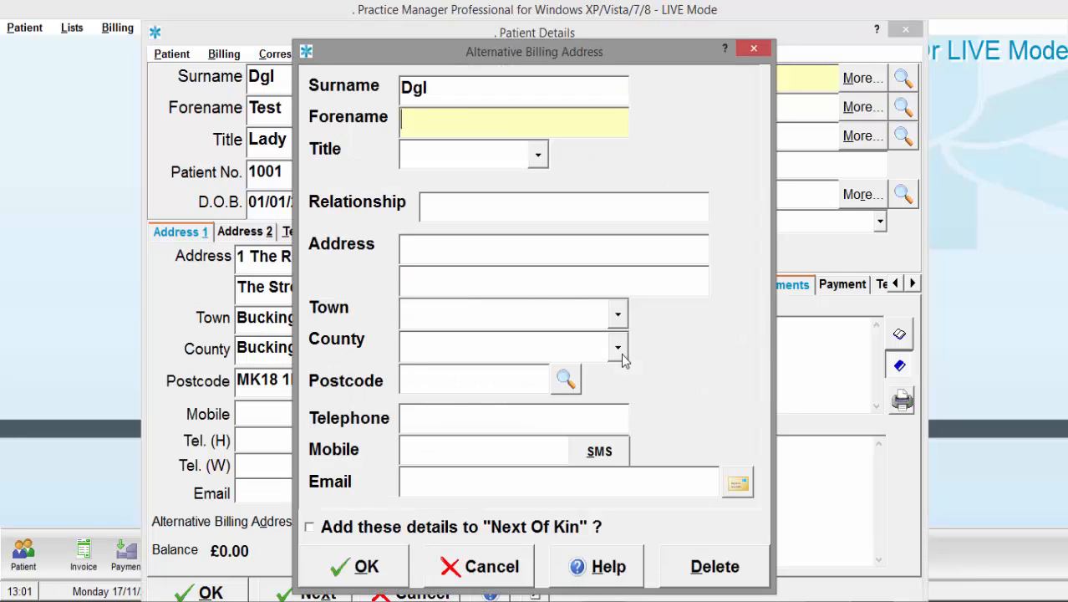
{"action": "type", "text": "Michael"}
{"action": "key", "text": "Tab"}
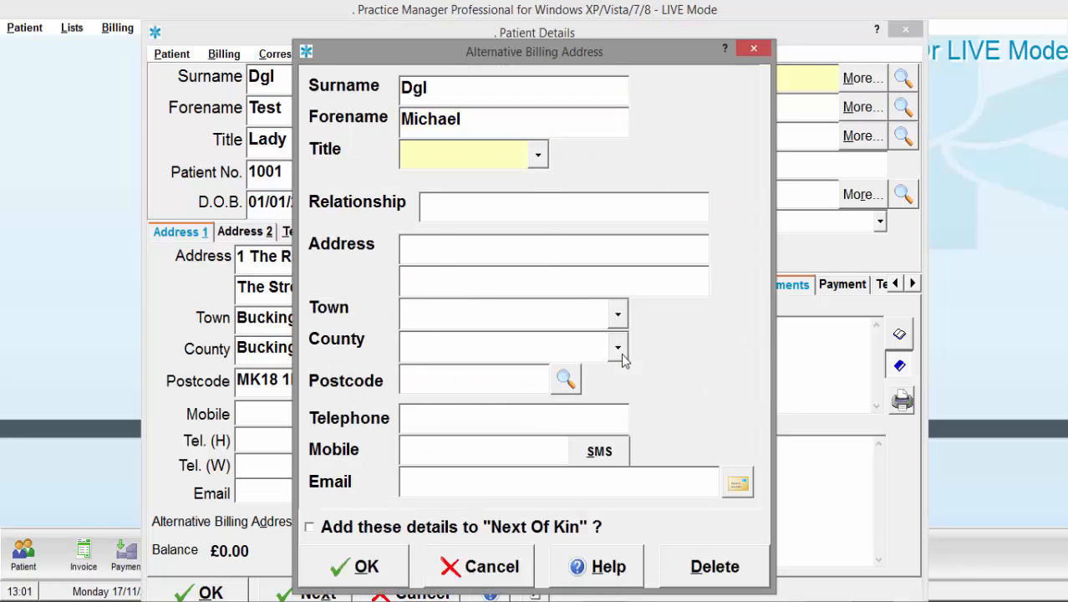
{"action": "type", "text": "Mr"}
{"action": "key", "text": "Tab"}
{"action": "type", "text": "Father"}
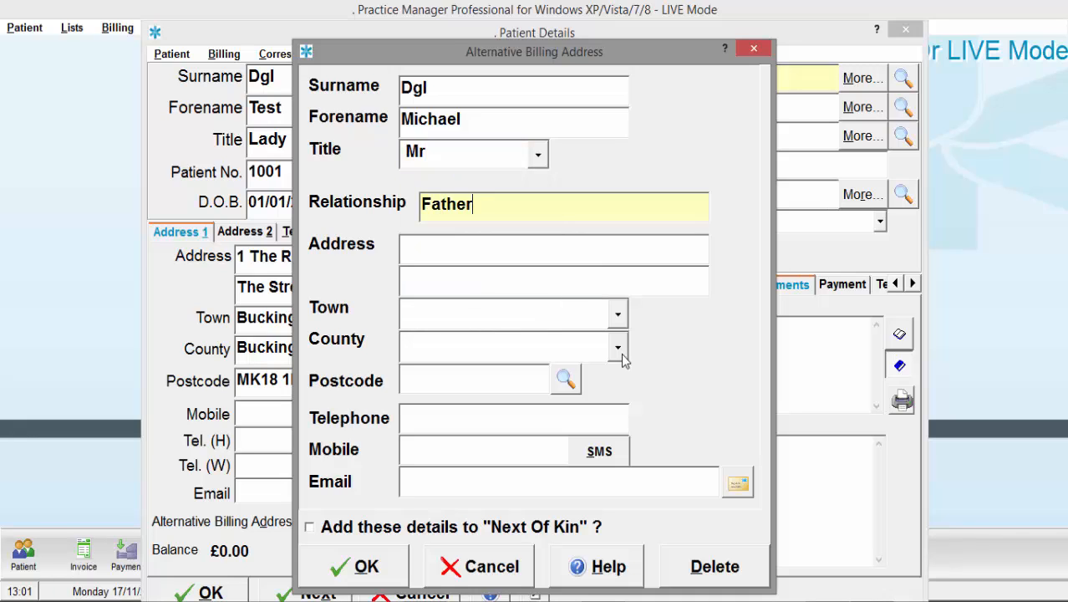
{"action": "key", "text": "Tab"}
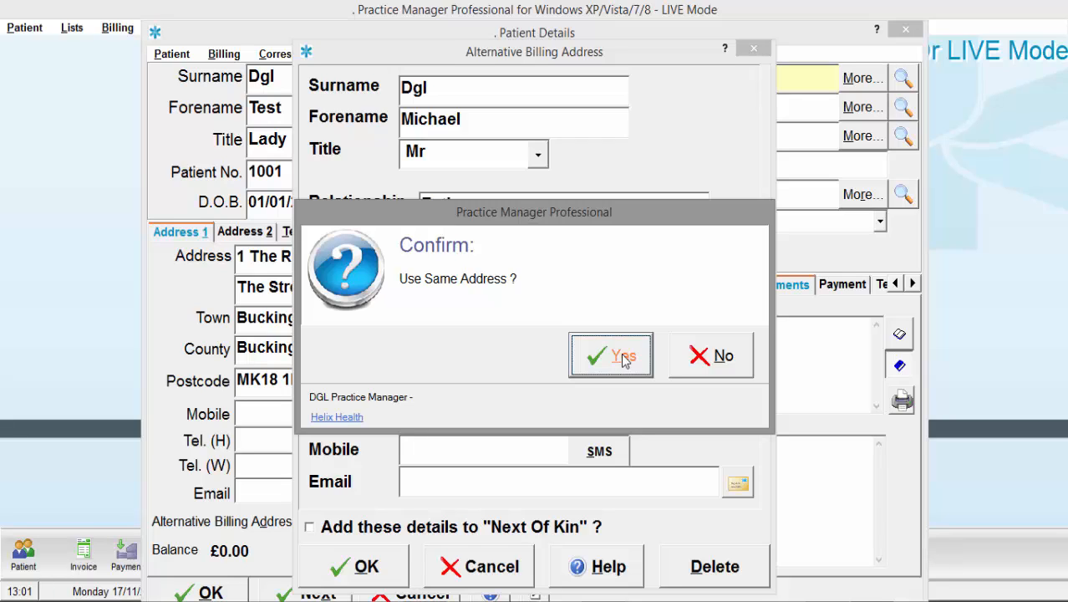
{"action": "left_click", "coordinate": [621, 358]}
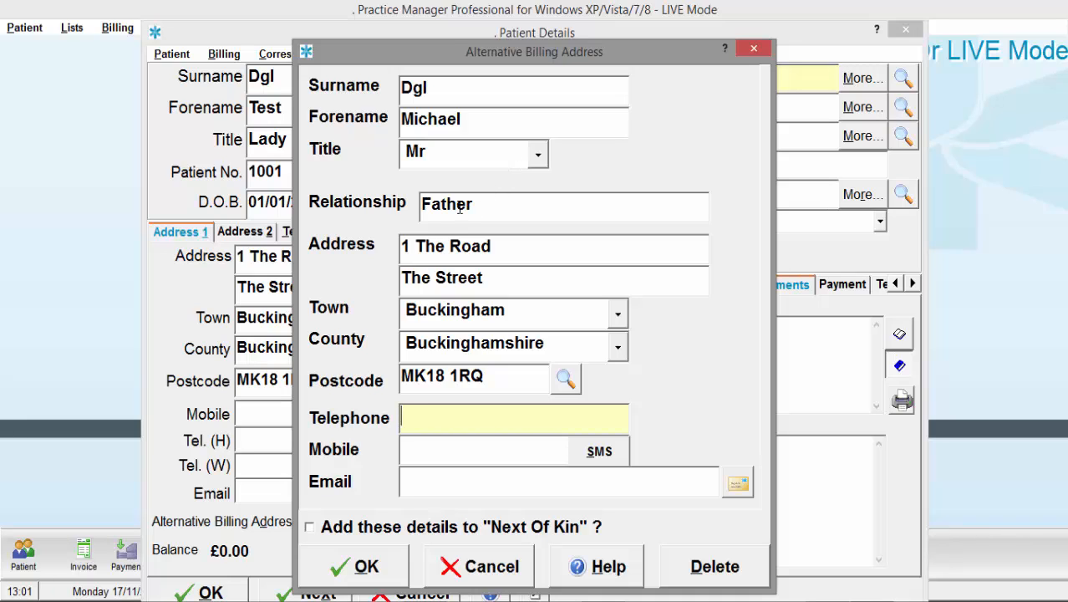
{"action": "left_click", "coordinate": [309, 528]}
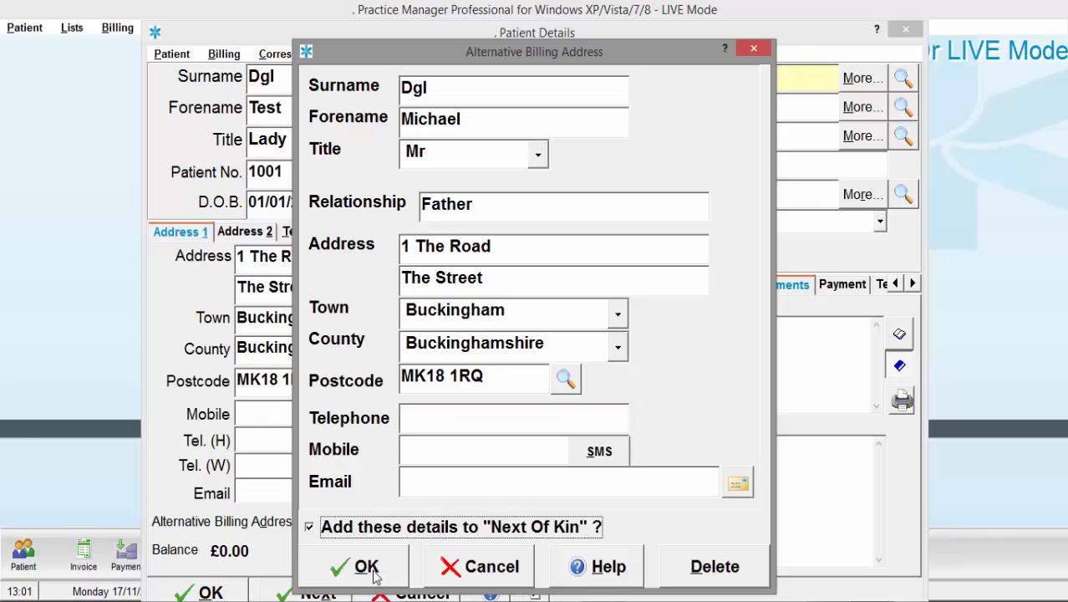
{"action": "left_click", "coordinate": [373, 575]}
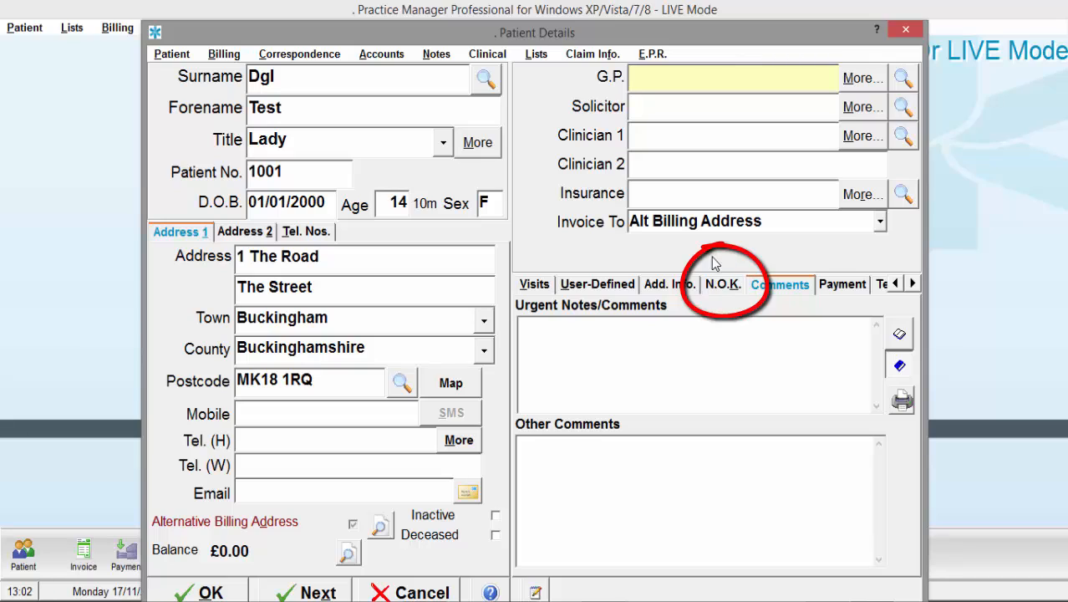
- Confirm the father appears under N.O.K., then reopen the Alternative Billing Address details
{"action": "left_click", "coordinate": [724, 285]}
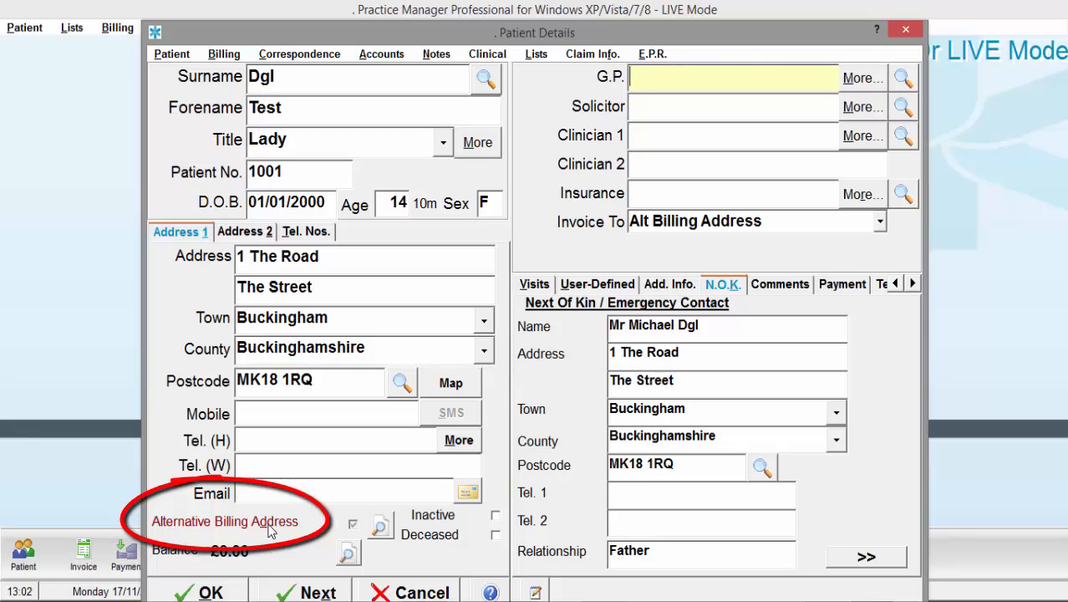
{"action": "left_click", "coordinate": [381, 528]}
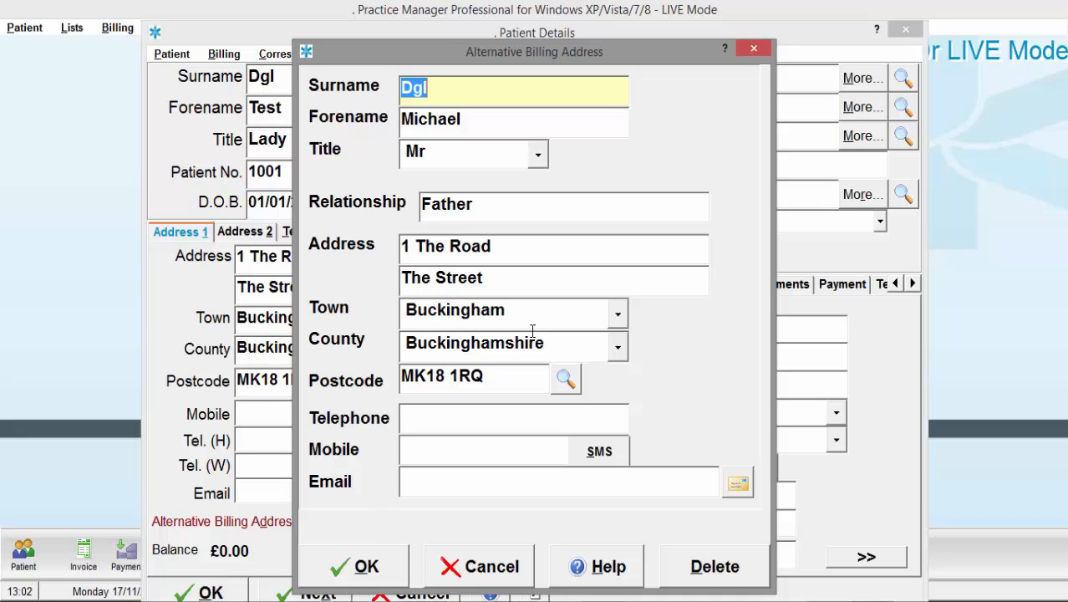
- Clear the second line of the billing address and save the billing details
{"action": "left_click", "coordinate": [516, 273]}
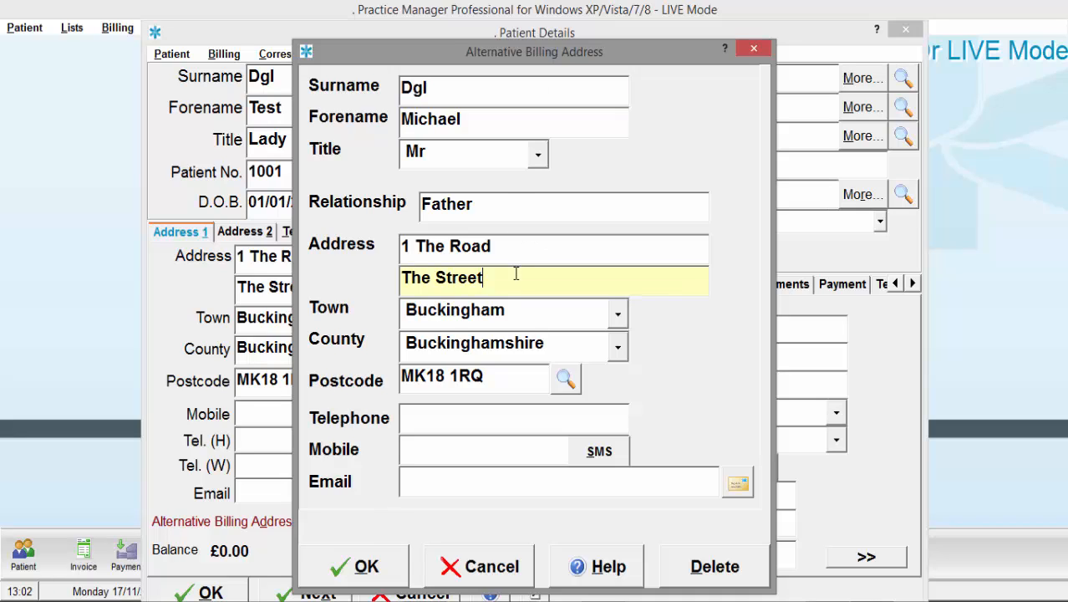
{"action": "key", "text": "BackSpace"}
{"action": "key", "text": "BackSpace"}
{"action": "key", "text": "BackSpace"}
{"action": "key", "text": "BackSpace"}
{"action": "key", "text": "BackSpace"}
{"action": "key", "text": "BackSpace"}
{"action": "key", "text": "BackSpace"}
{"action": "key", "text": "BackSpace"}
{"action": "key", "text": "BackSpace"}
{"action": "key", "text": "BackSpace"}
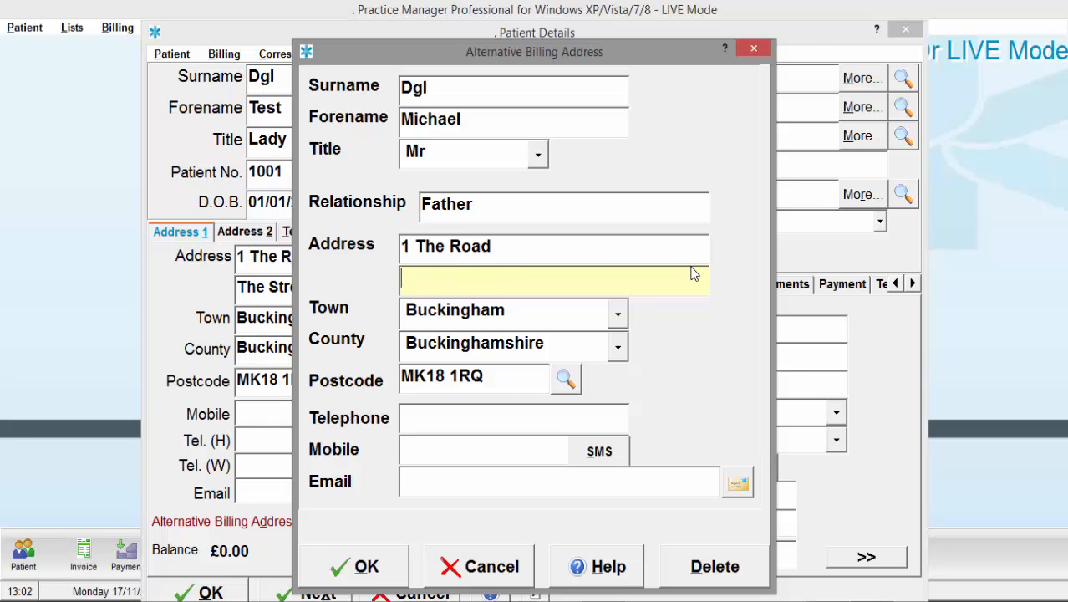
{"action": "left_click", "coordinate": [386, 562]}
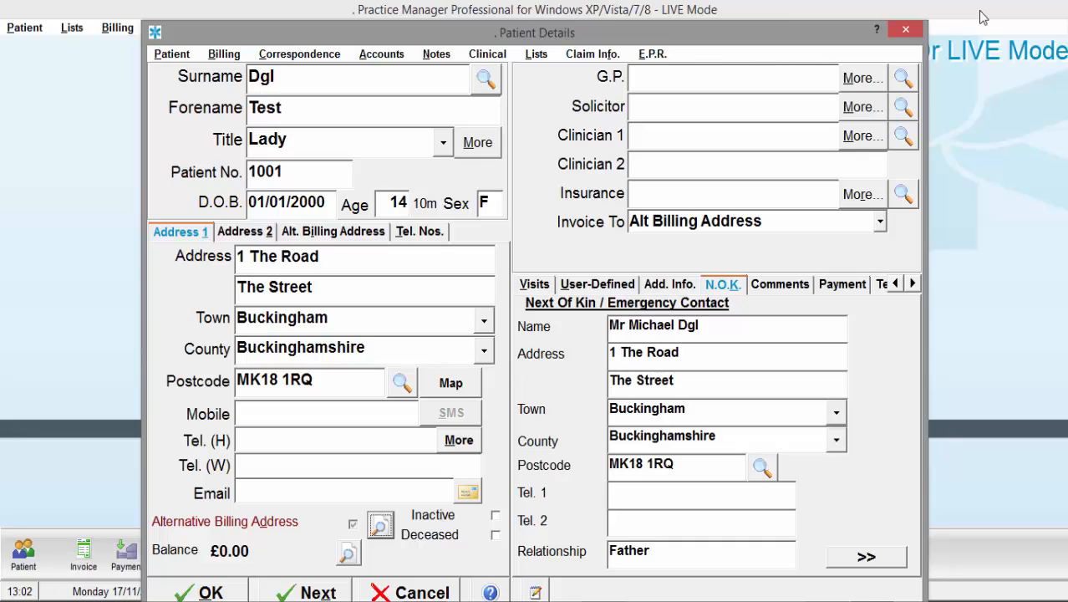
- Type the GP's surname into the G.P. field and search for matching GPs
{"action": "left_click", "coordinate": [692, 78]}
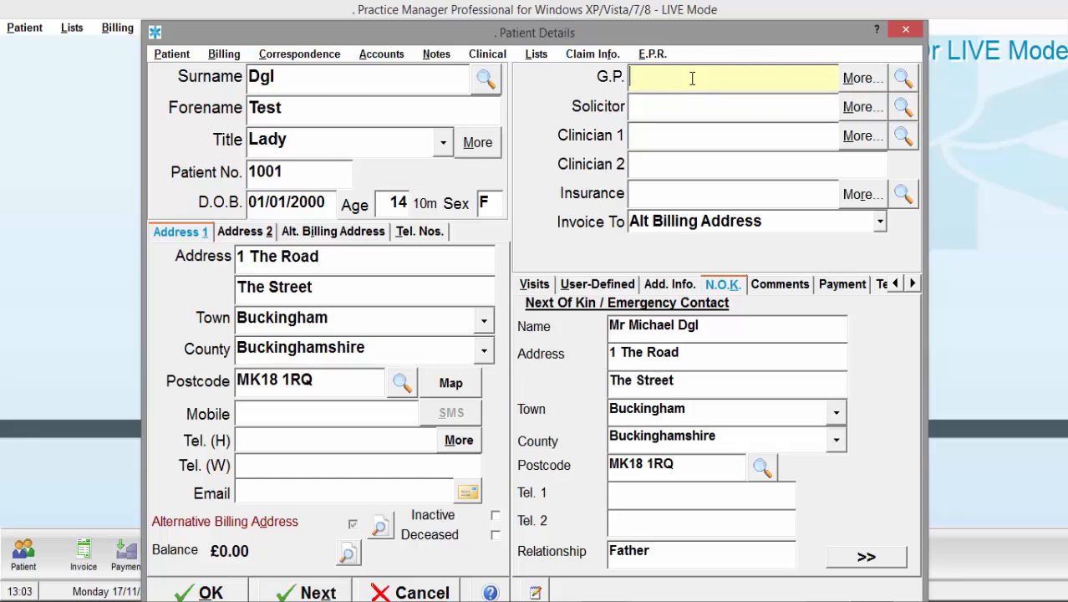
{"action": "type", "text": "Smith"}
{"action": "key", "text": "Return"}
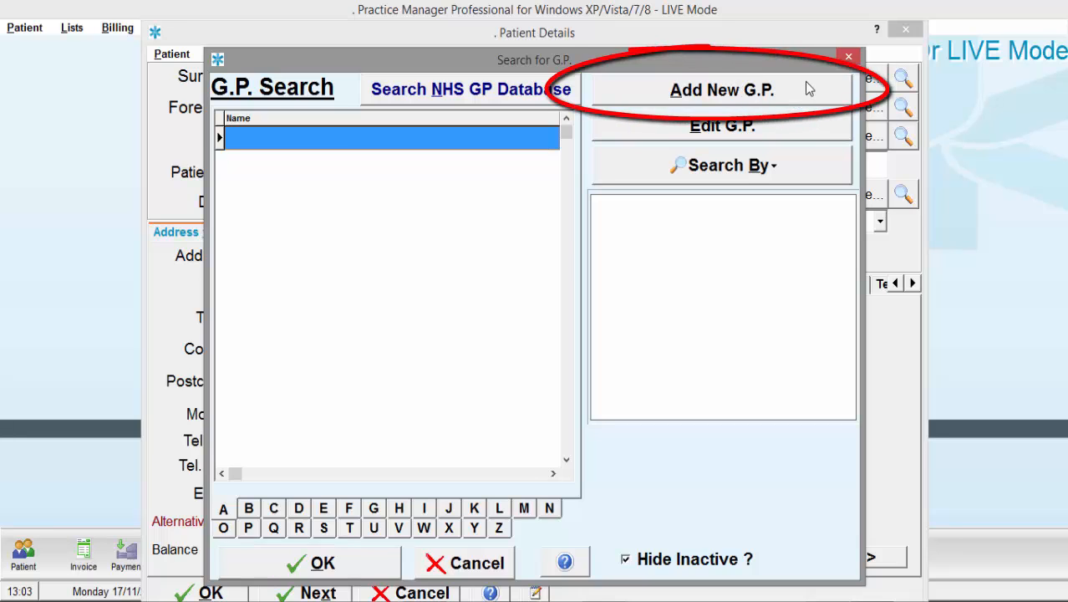
- Try Add New G.P., then cancel the G.P. Directory without adding anyone
{"action": "left_click", "coordinate": [723, 90]}
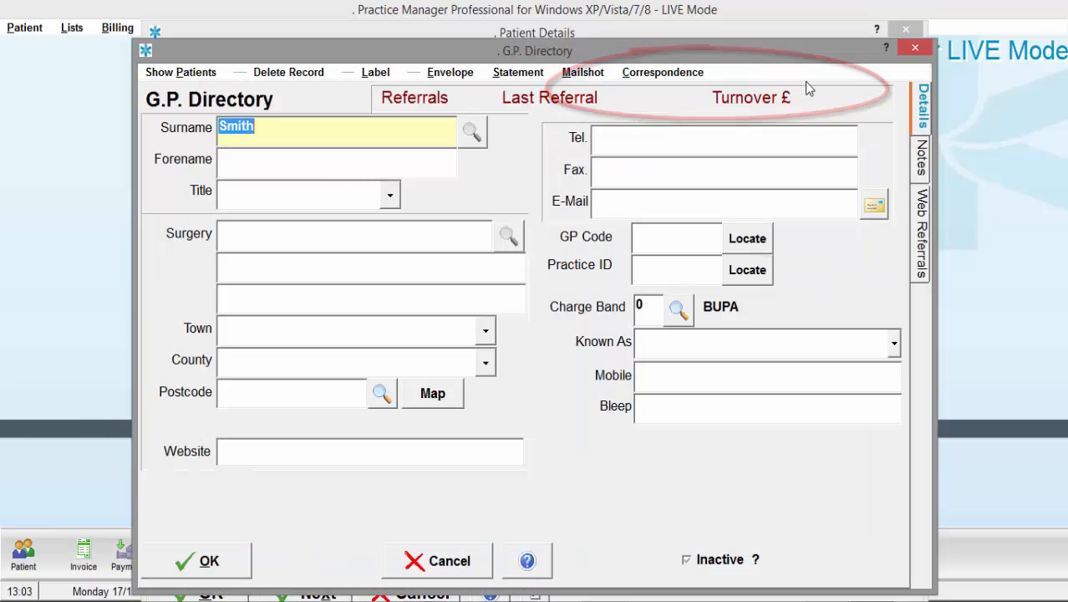
{"action": "left_click", "coordinate": [489, 569]}
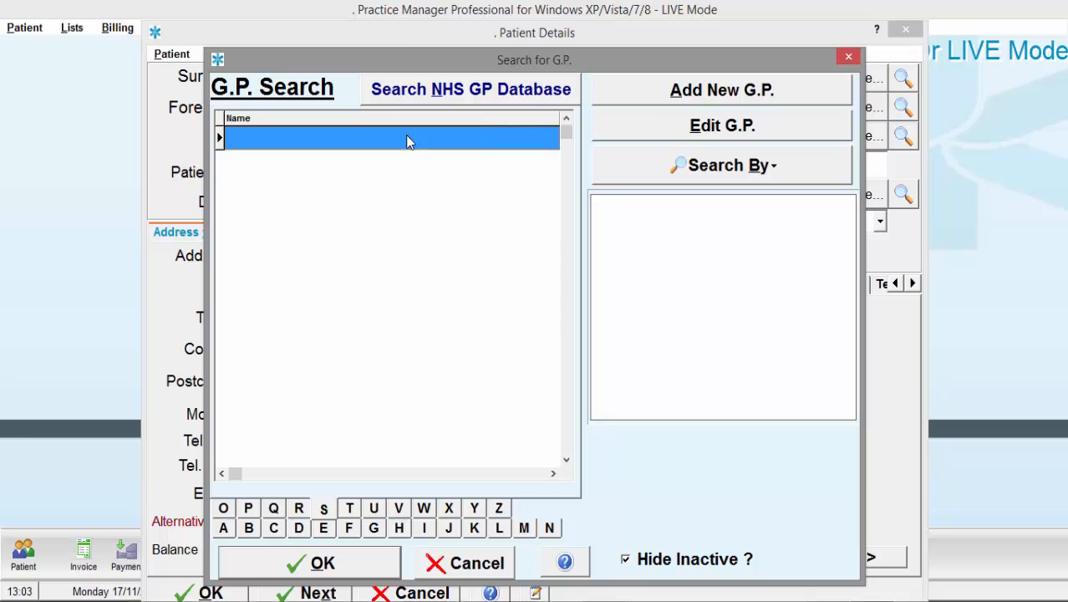
- Search the NHS GP database and assign the GP at West End Medical Practice
{"action": "left_click", "coordinate": [468, 86]}
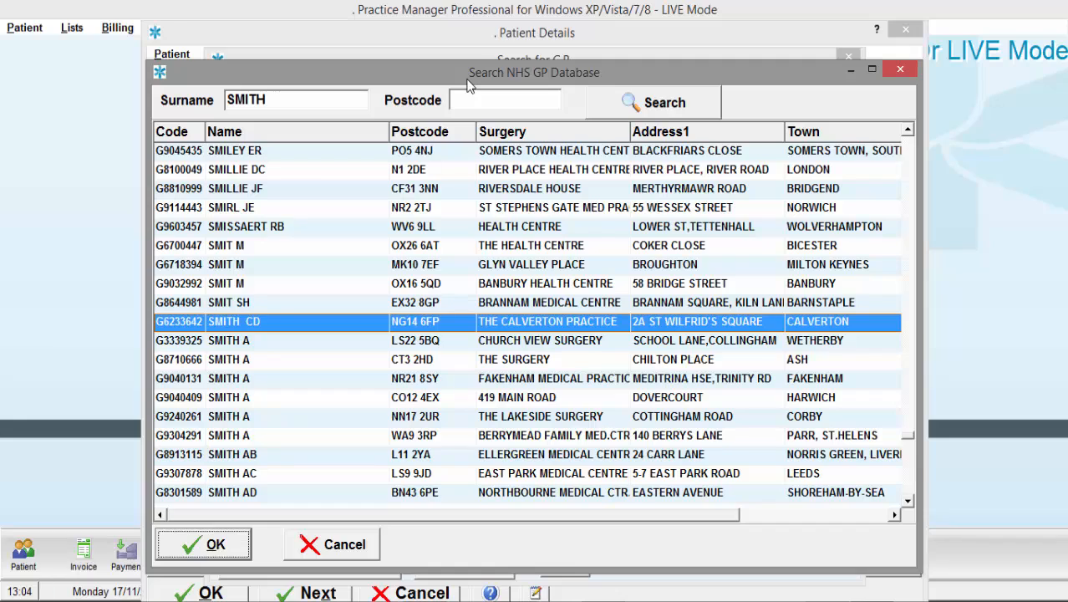
{"action": "left_click", "coordinate": [246, 341]}
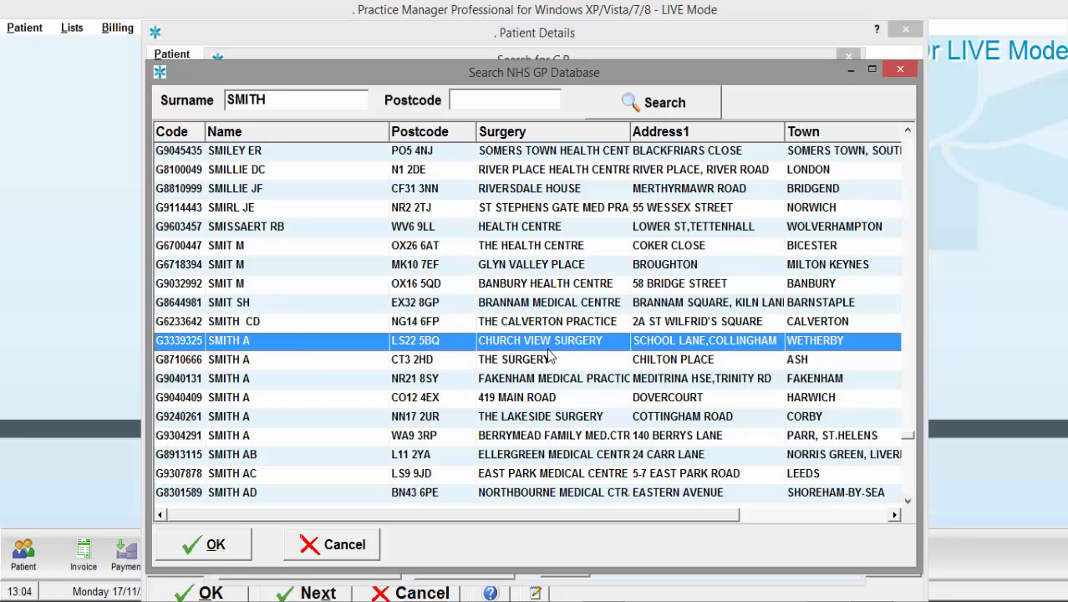
{"action": "key", "text": "Page_Down"}
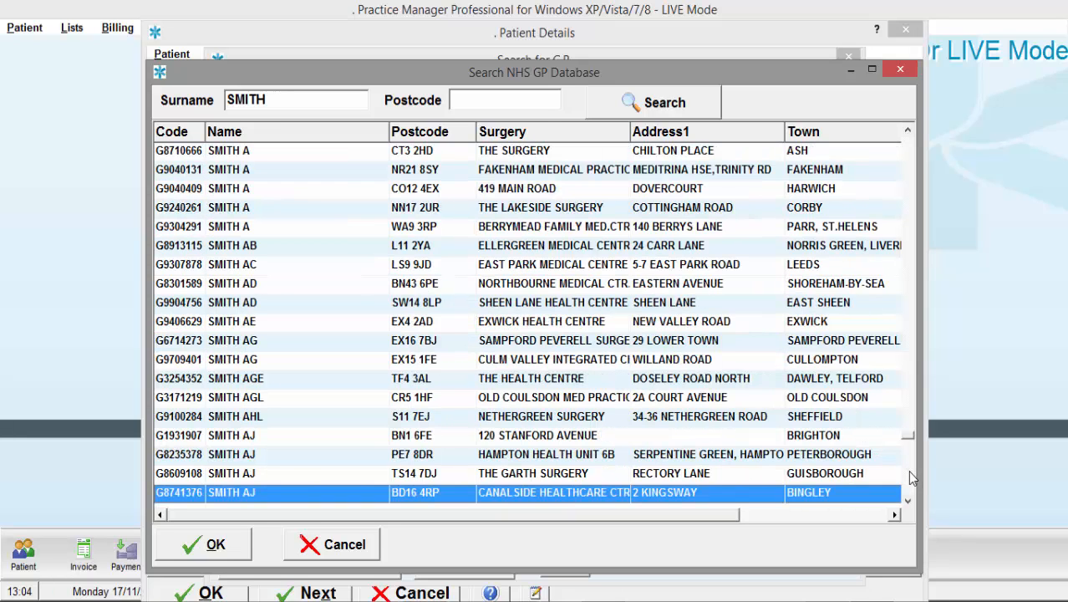
{"action": "key", "text": "Page_Down"}
{"action": "key", "text": "Page_Down"}
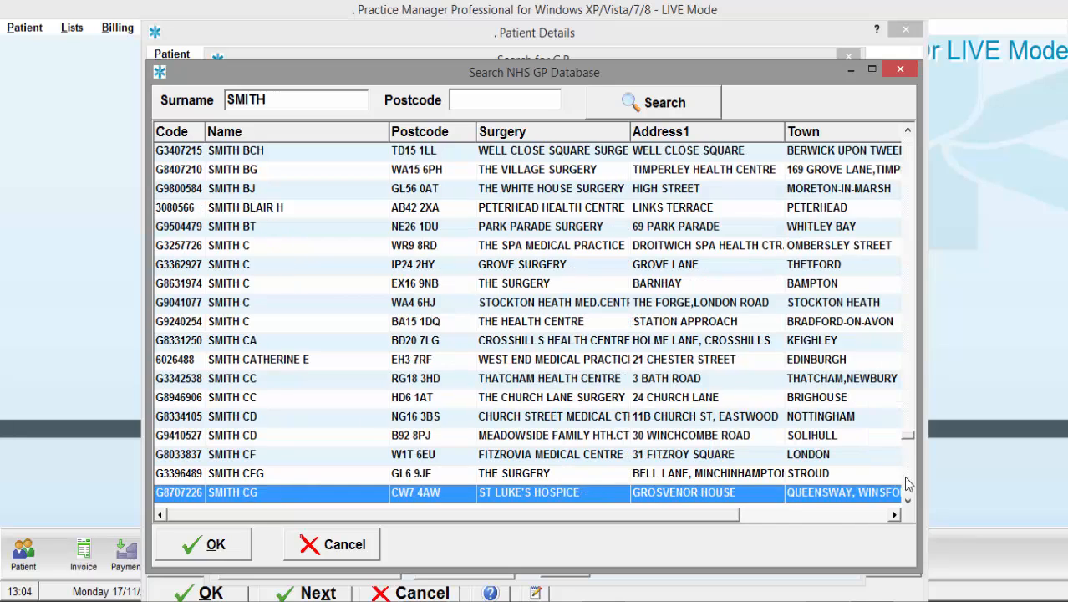
{"action": "left_click", "coordinate": [571, 360]}
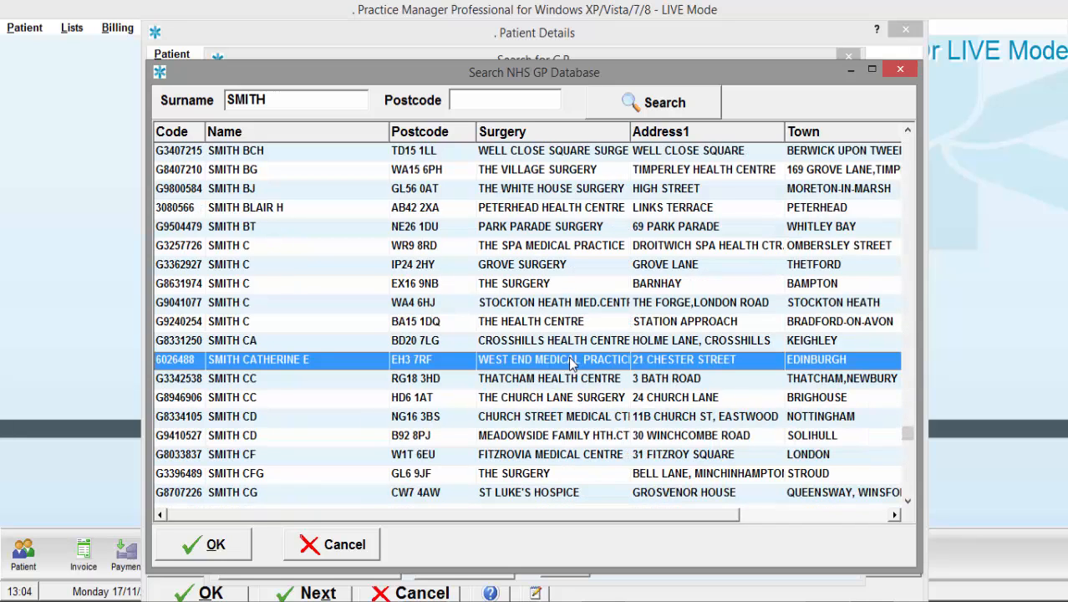
{"action": "left_click", "coordinate": [209, 544]}
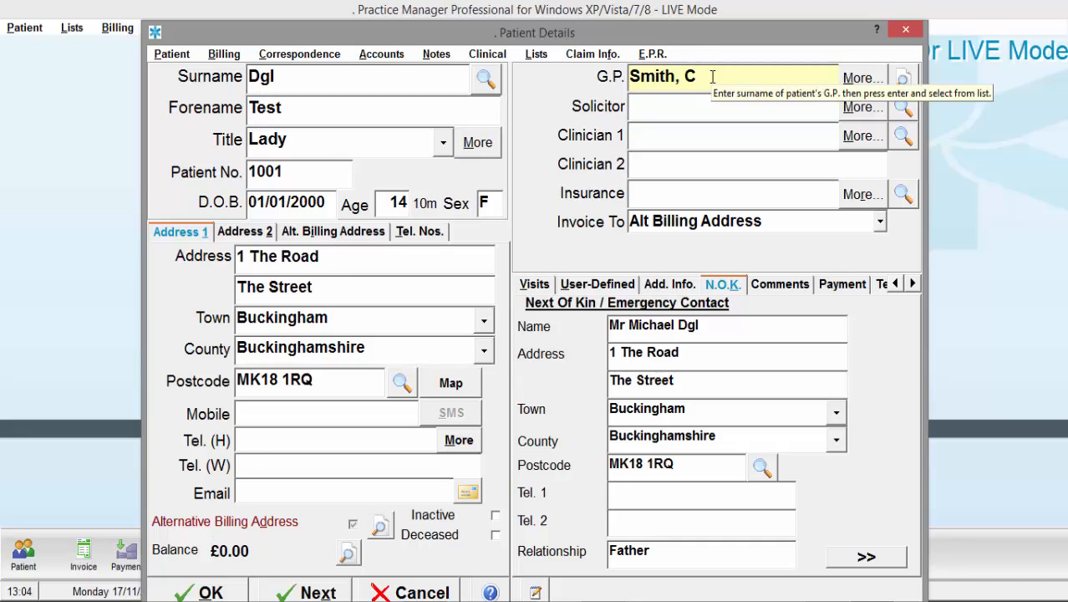
- Clear the G.P. field and retype it as the G.P.'s surname only, without the initial
{"action": "left_click_drag", "start_coordinate": [712, 77], "coordinate": [527, 65]}
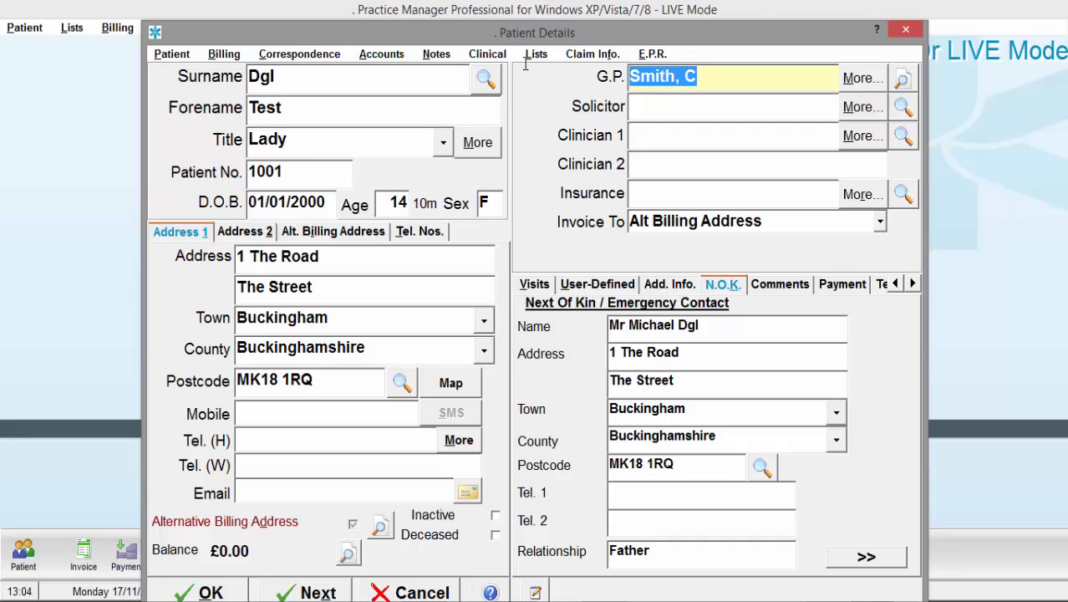
{"action": "key", "text": "Delete"}
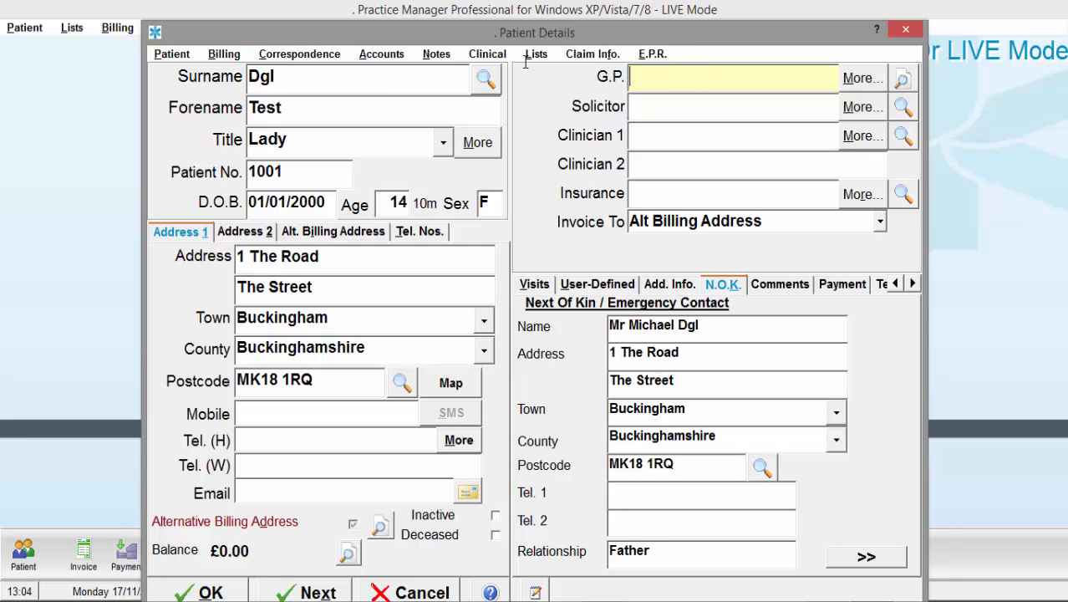
{"action": "type", "text": "Smith"}
- In the G.P. directory, expand the G.P.'s forename from the initial to the full name and confirm that G.P
{"action": "left_click", "coordinate": [904, 78]}
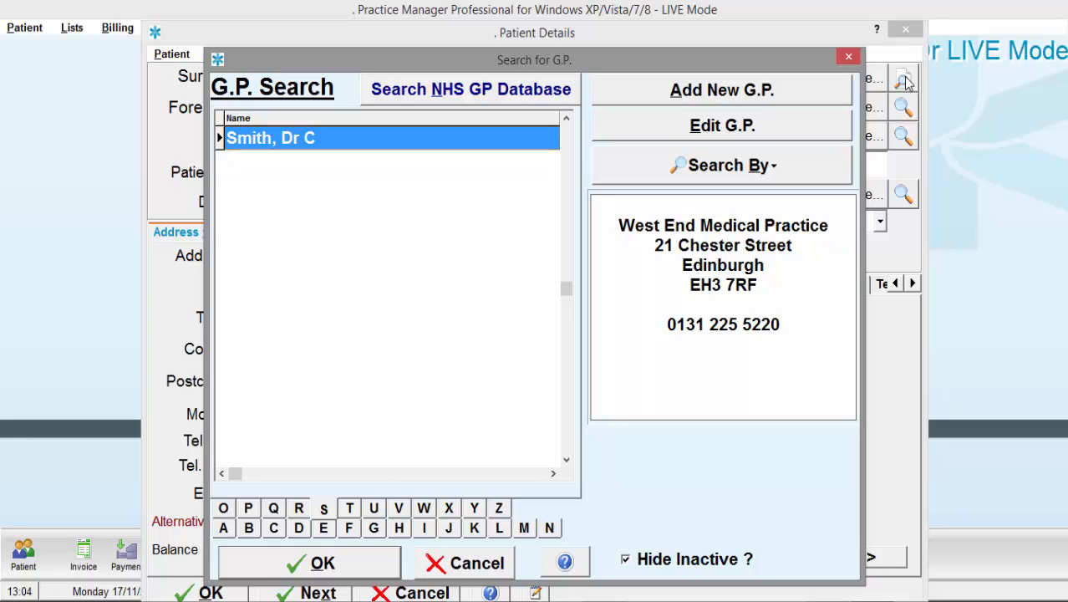
{"action": "left_click", "coordinate": [738, 123]}
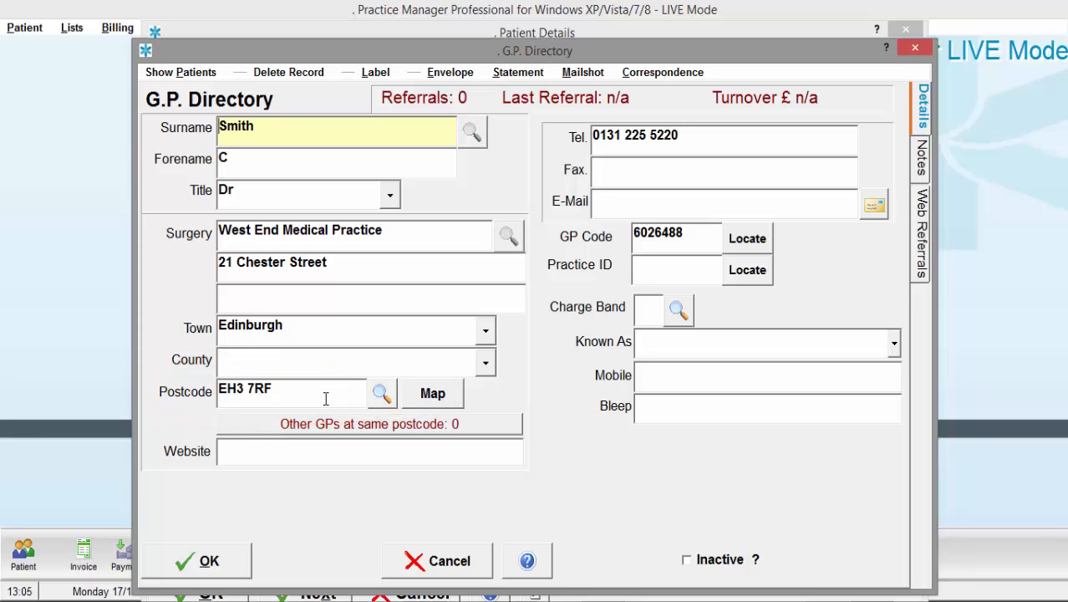
{"action": "left_click", "coordinate": [240, 169]}
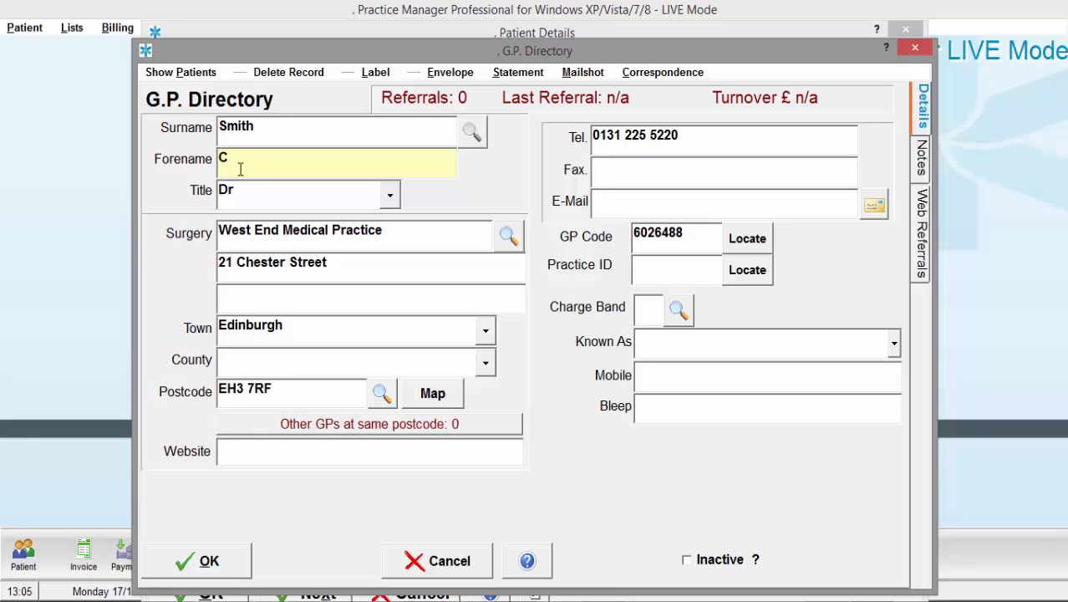
{"action": "left_click", "coordinate": [220, 565]}
{"action": "left_click", "coordinate": [291, 568]}
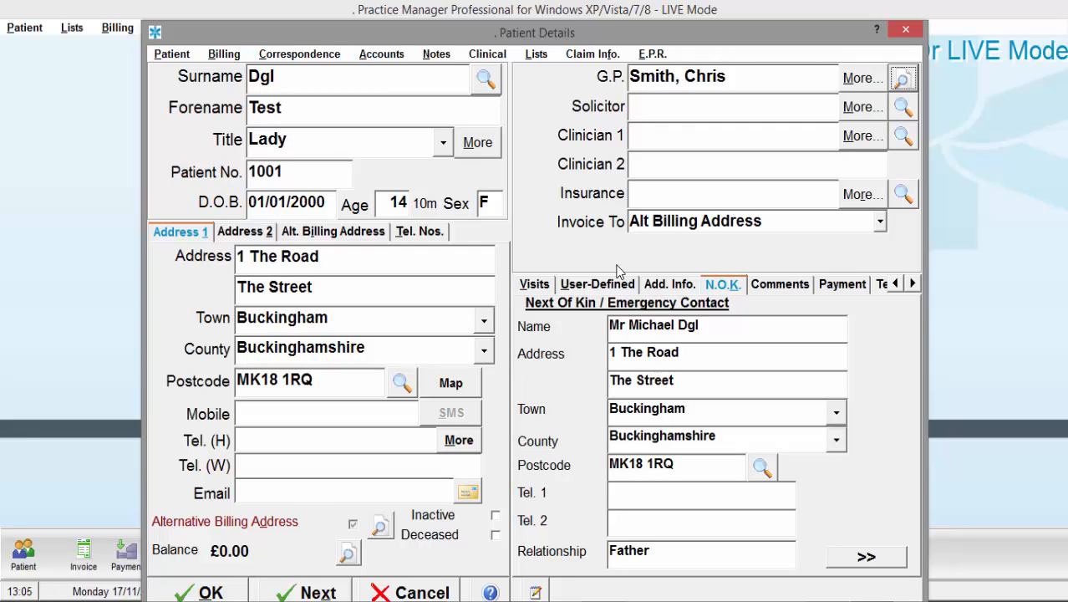
- Open the Solicitor Search dialog from the patient's Solicitor field
{"action": "left_click", "coordinate": [700, 111]}
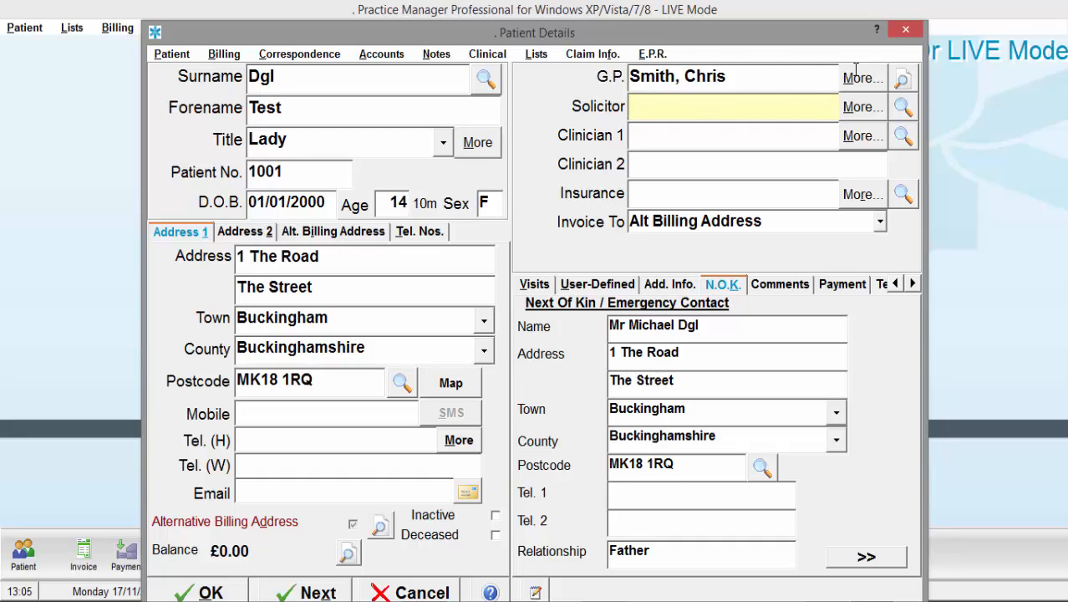
{"action": "left_click", "coordinate": [902, 108]}
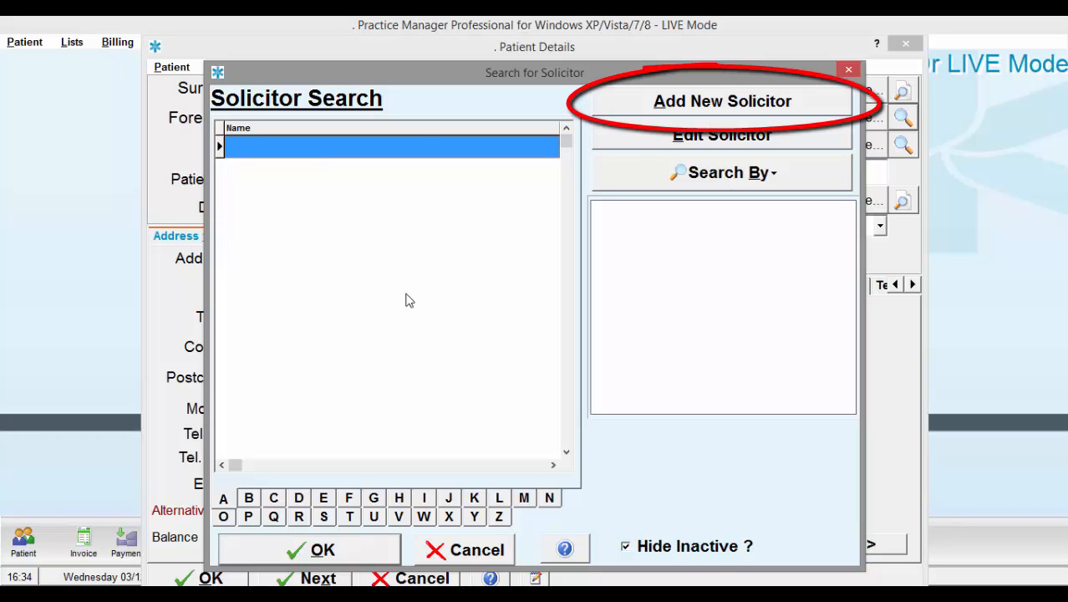
- Add a new solicitor with surname, forename, title Mr and firm Solicitor Firm, and save it
{"action": "left_click", "coordinate": [637, 111]}
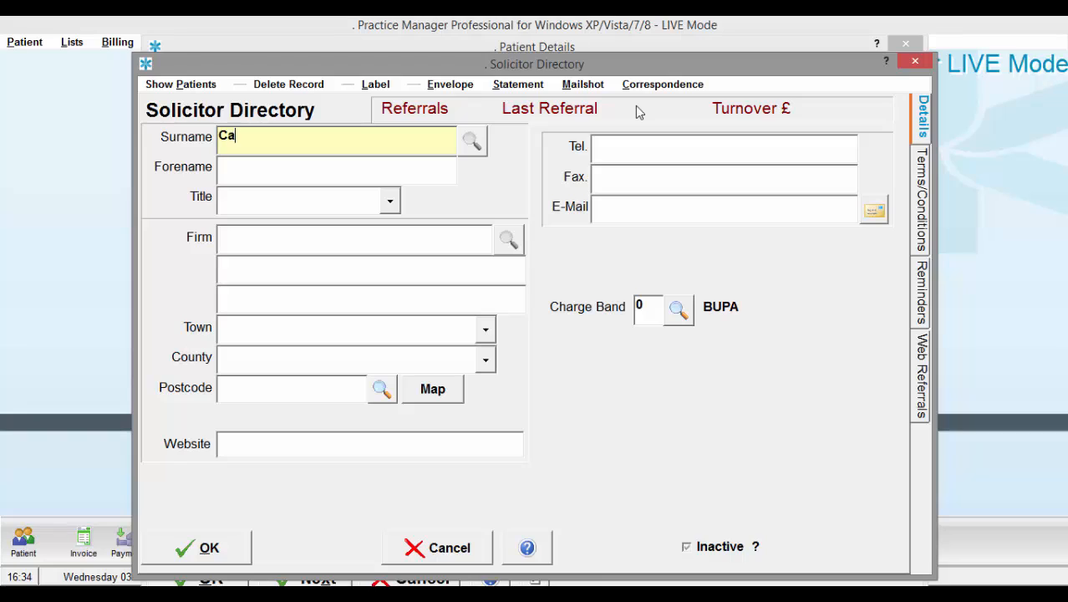
{"action": "key", "text": "Tab"}
{"action": "key", "text": "Tab"}
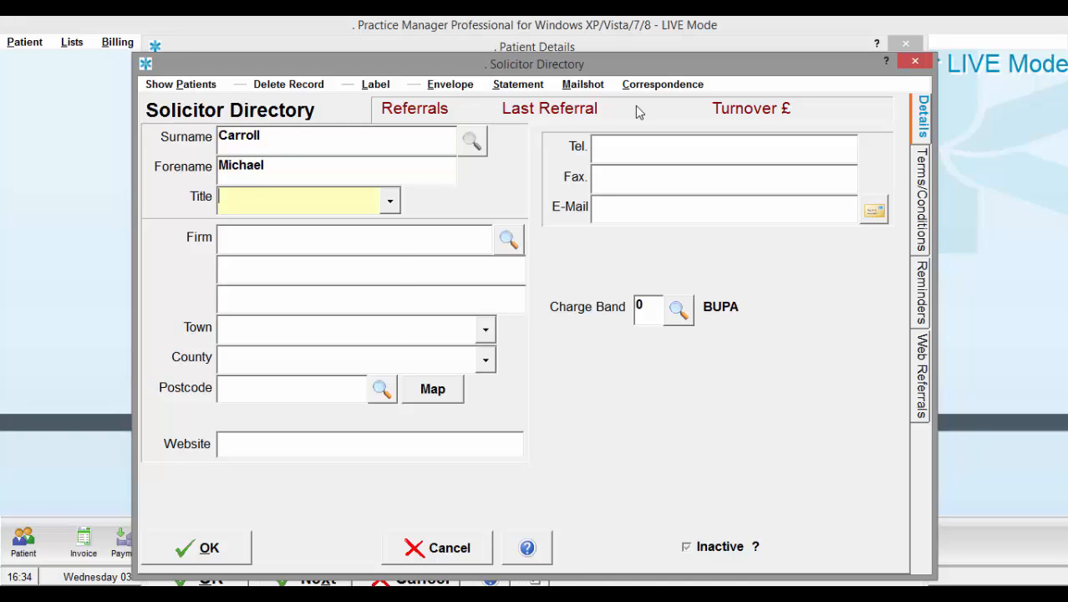
{"action": "type", "text": "Mr"}
{"action": "key", "text": "Tab"}
{"action": "type", "text": "Sol"}
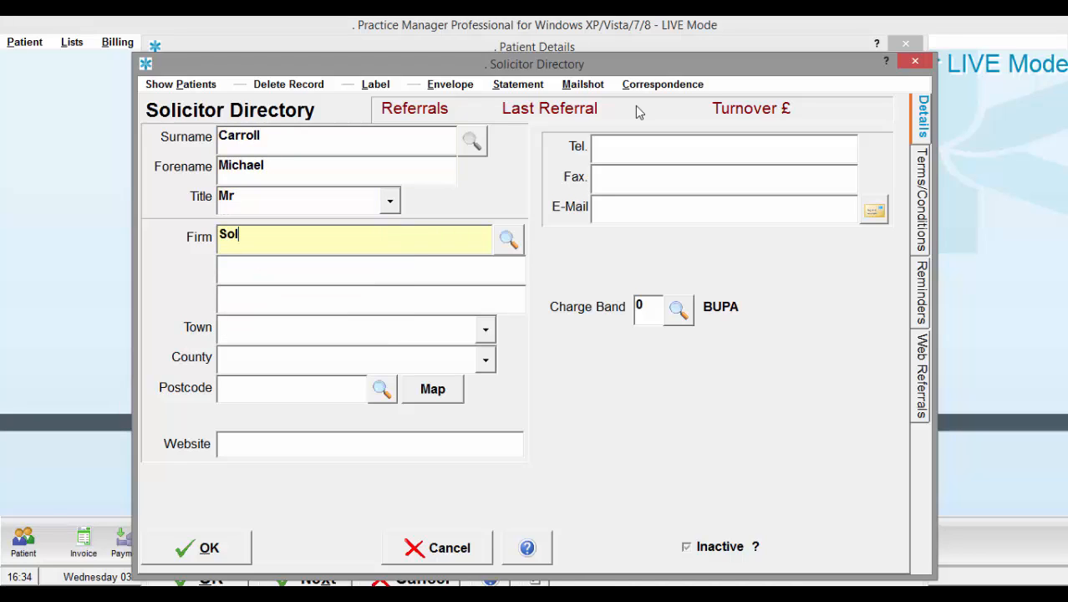
{"action": "type", "text": "icitor Firm"}
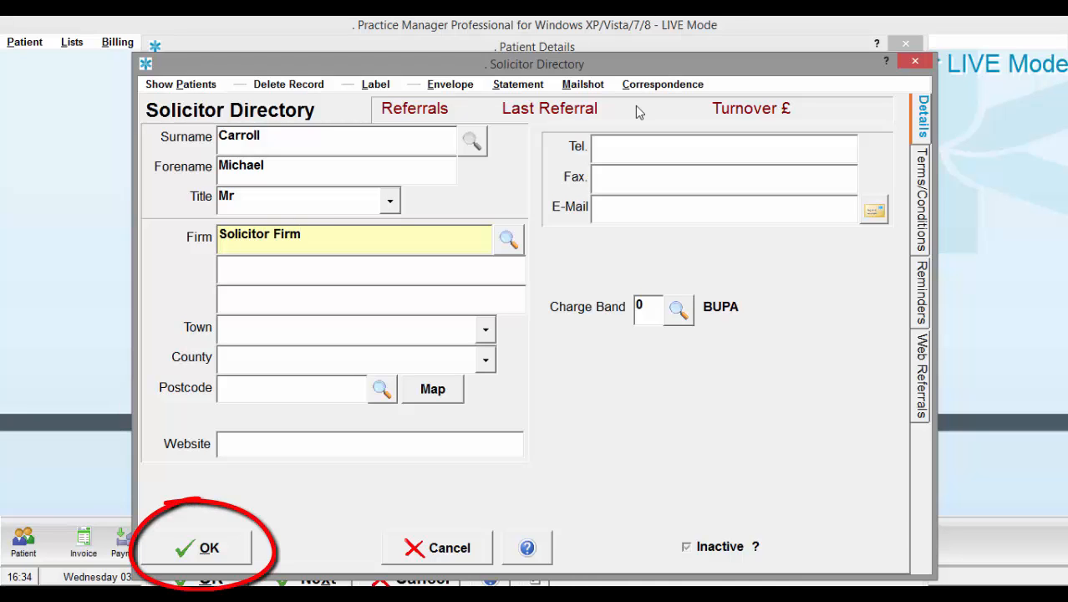
{"action": "key", "text": "Return"}
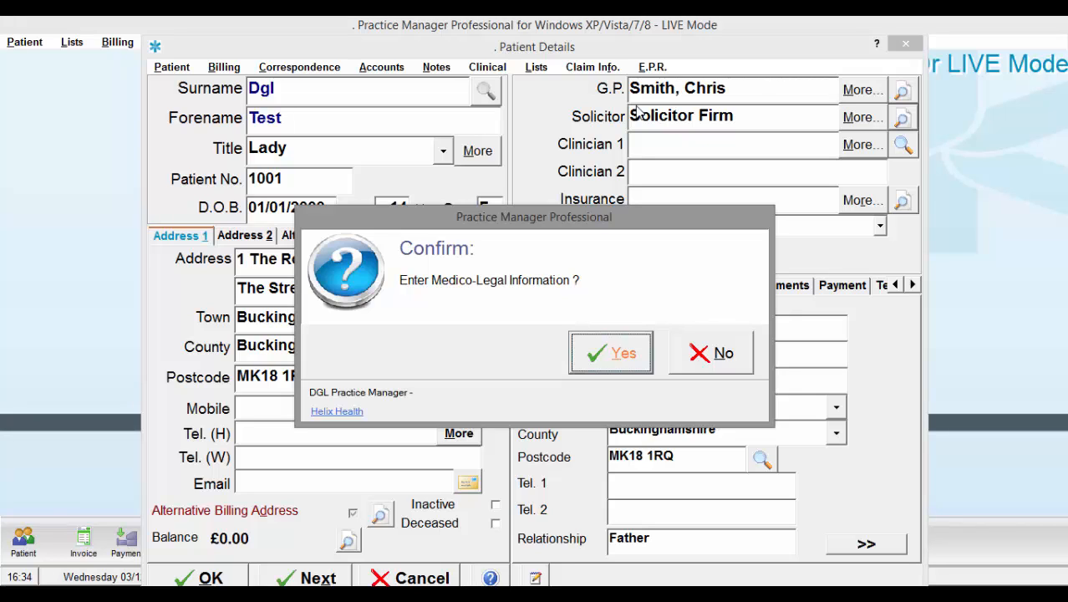
- Accept the medico-legal prompt and place the cursor in the Medico-Legal Information notes
{"action": "left_click", "coordinate": [610, 351]}
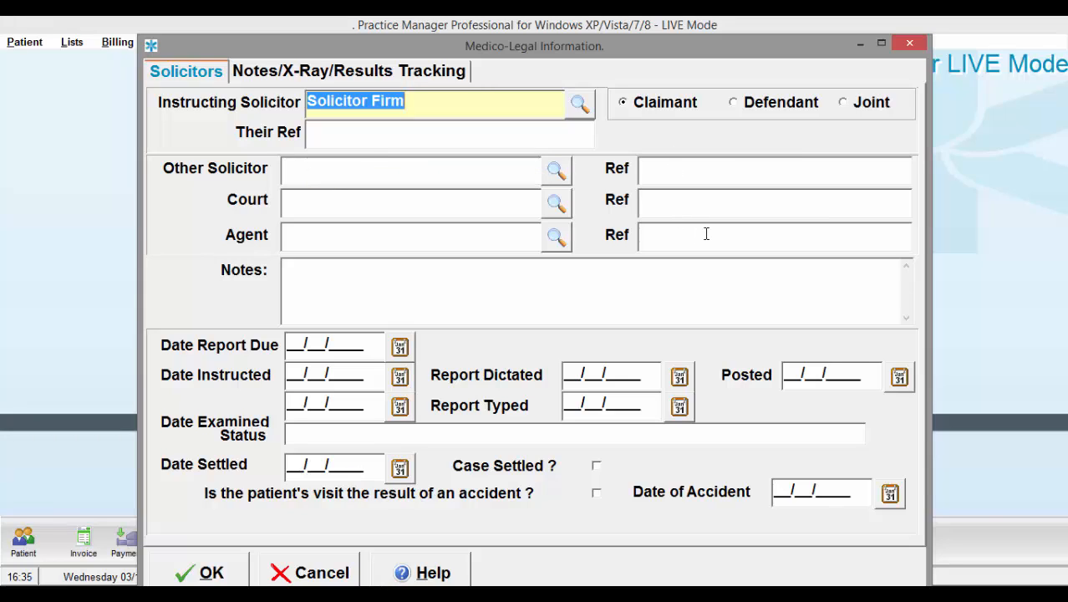
{"action": "left_click", "coordinate": [620, 275]}
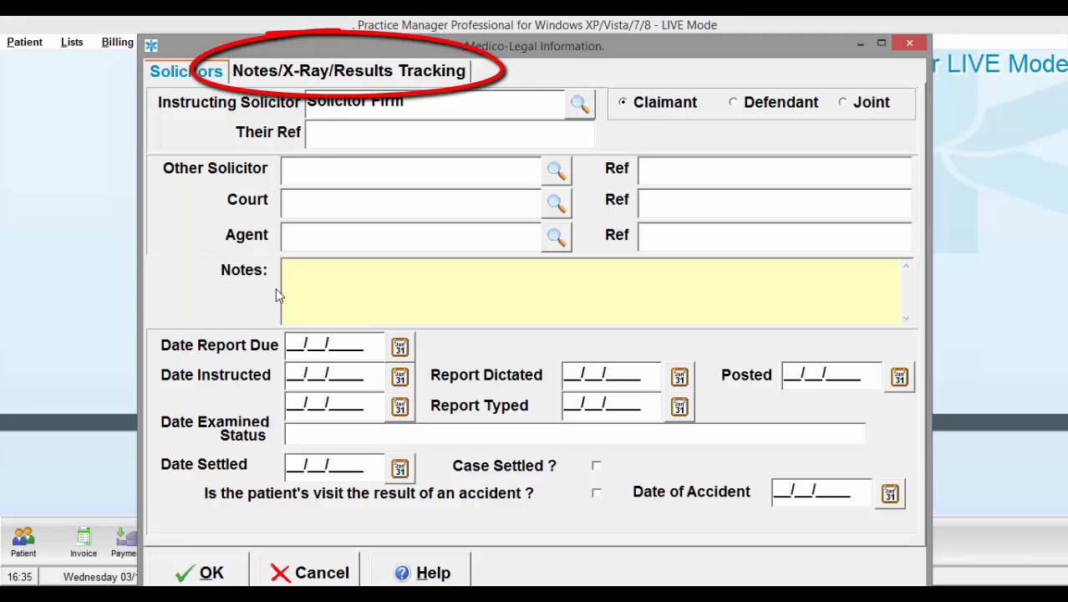
- Track an X-Rays request from Hospital X, dated 03/12/2014, then close medico-legal information
{"action": "left_click", "coordinate": [422, 75]}
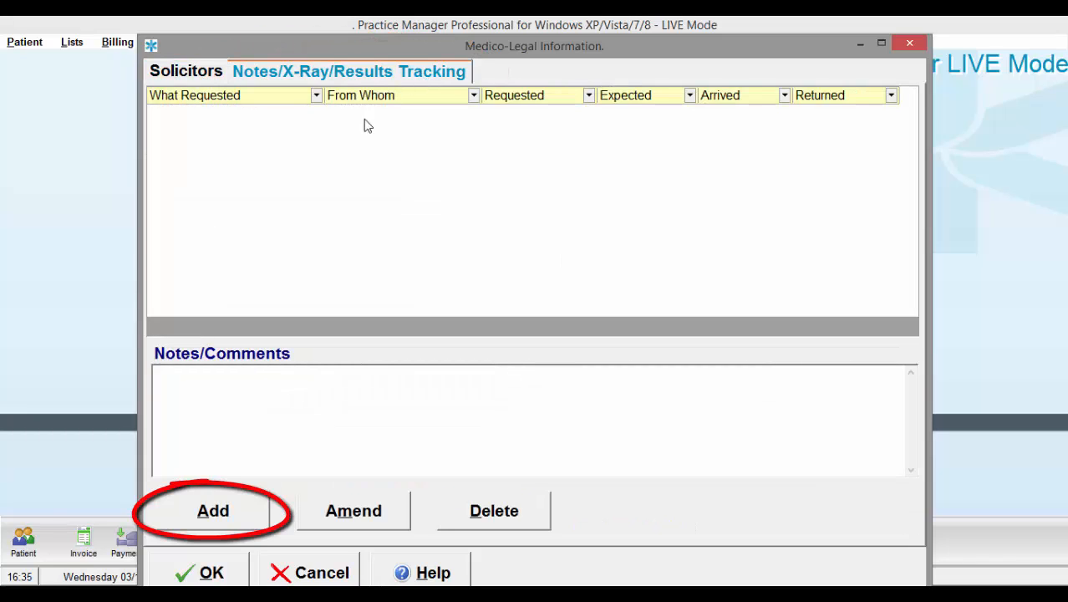
{"action": "left_click", "coordinate": [254, 520]}
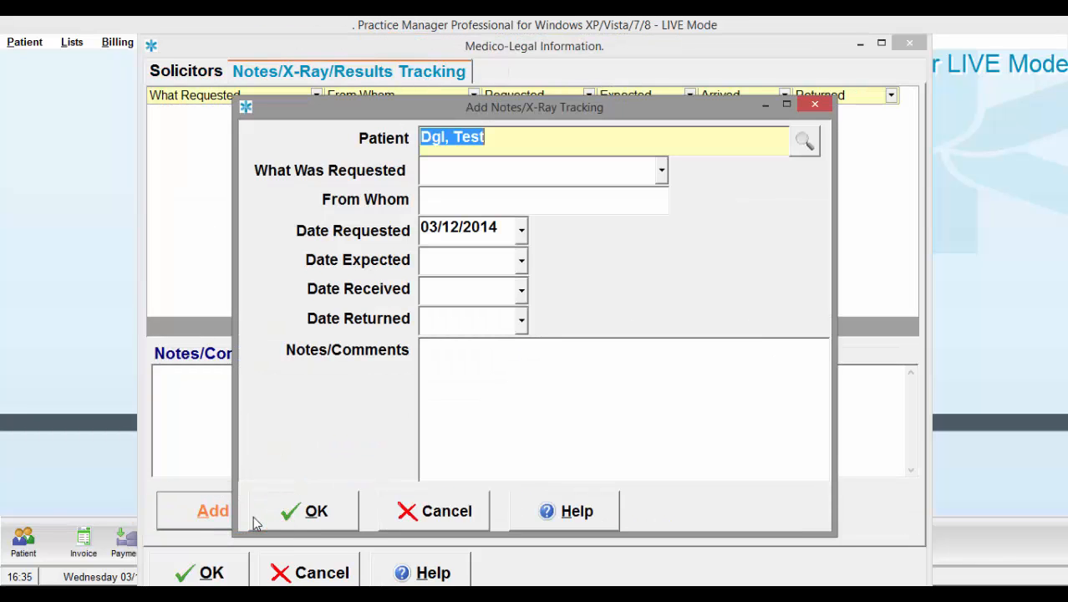
{"action": "left_click", "coordinate": [665, 169]}
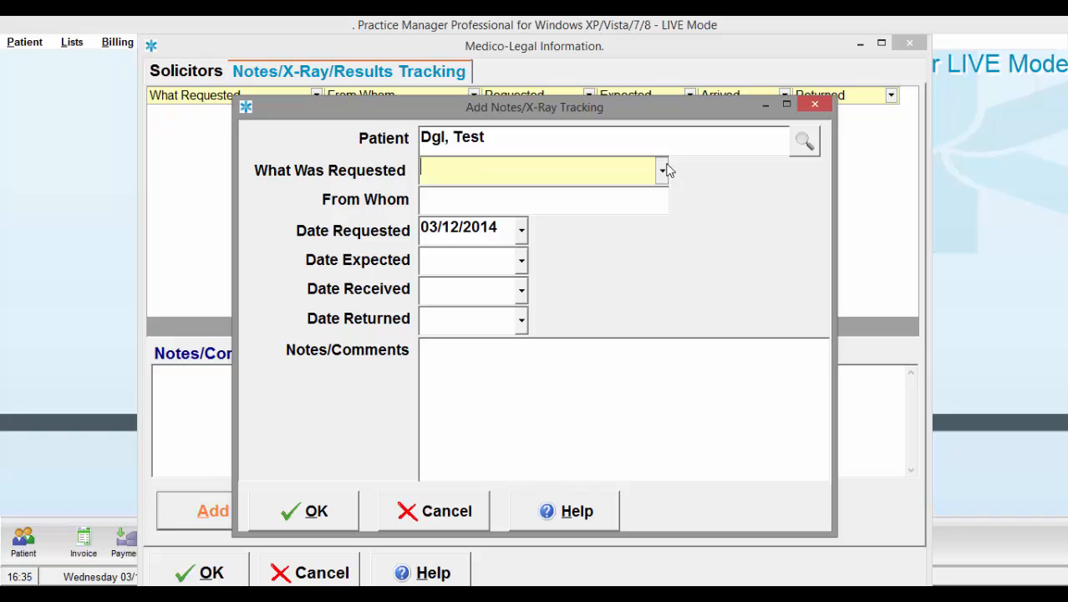
{"action": "left_click", "coordinate": [475, 247]}
{"action": "left_click", "coordinate": [499, 200]}
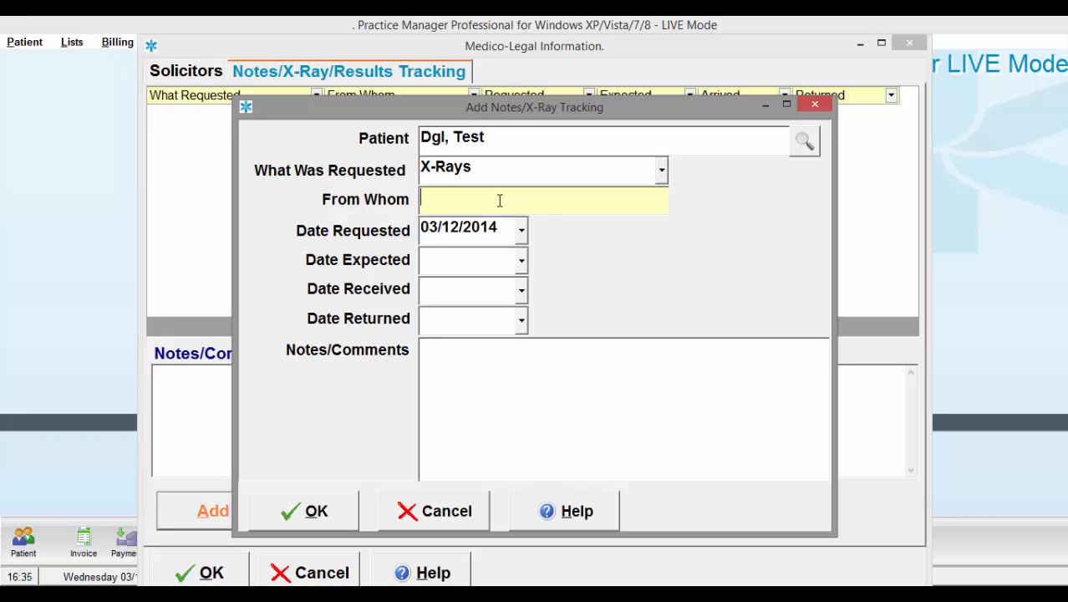
{"action": "type", "text": "Hospital"}
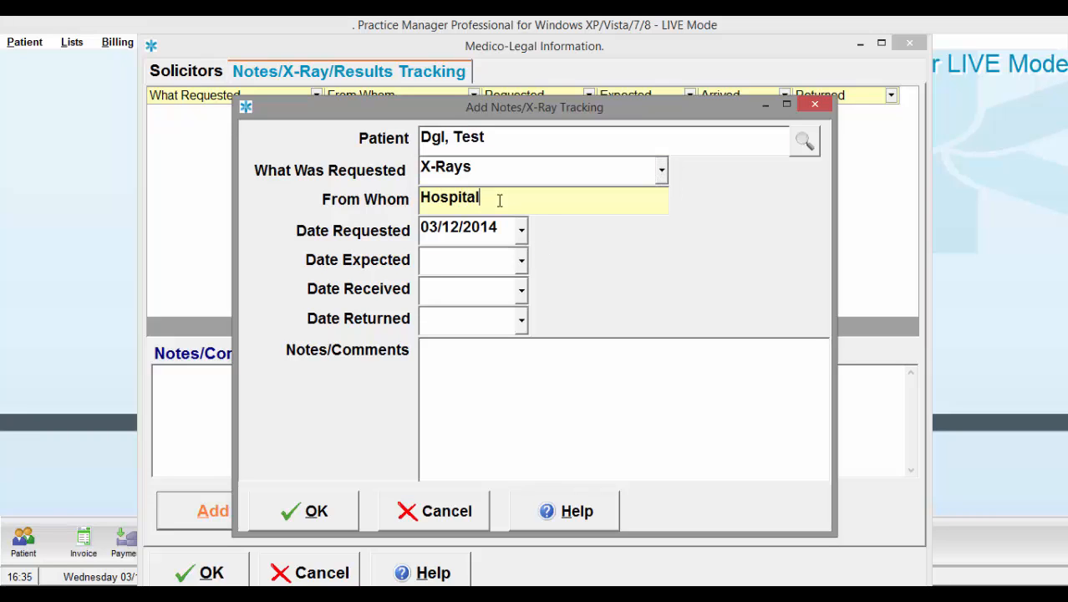
{"action": "type", "text": " X"}
{"action": "left_click", "coordinate": [487, 418]}
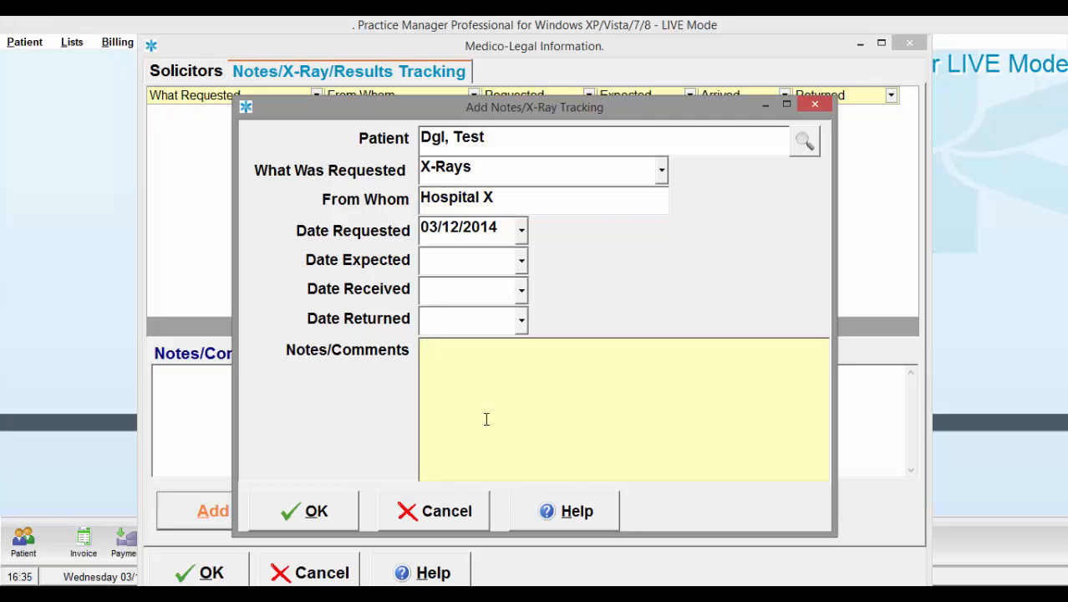
{"action": "left_click", "coordinate": [326, 505]}
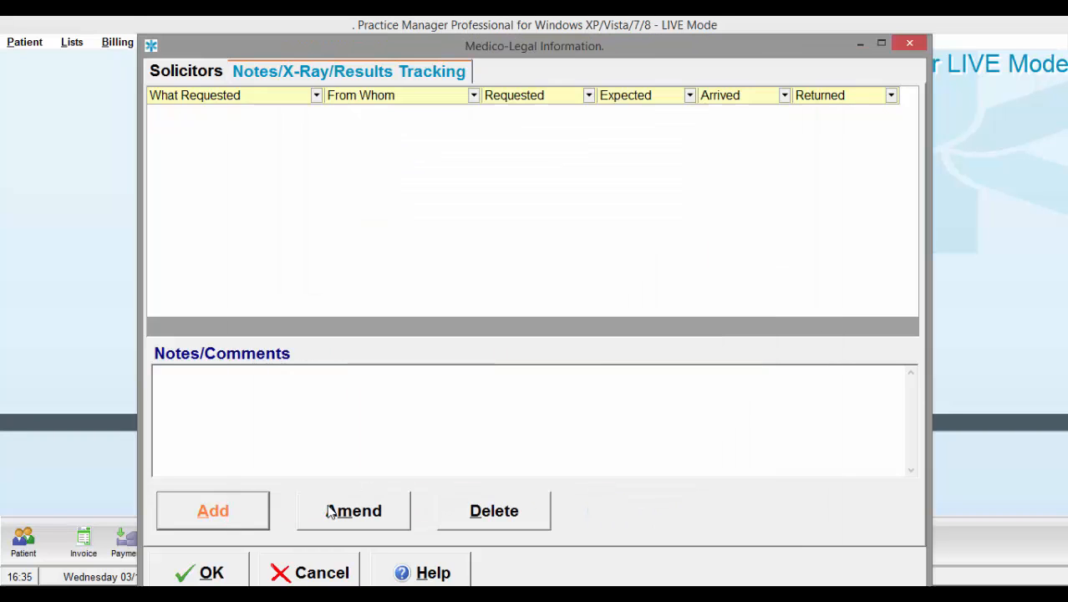
{"action": "left_click", "coordinate": [240, 577]}
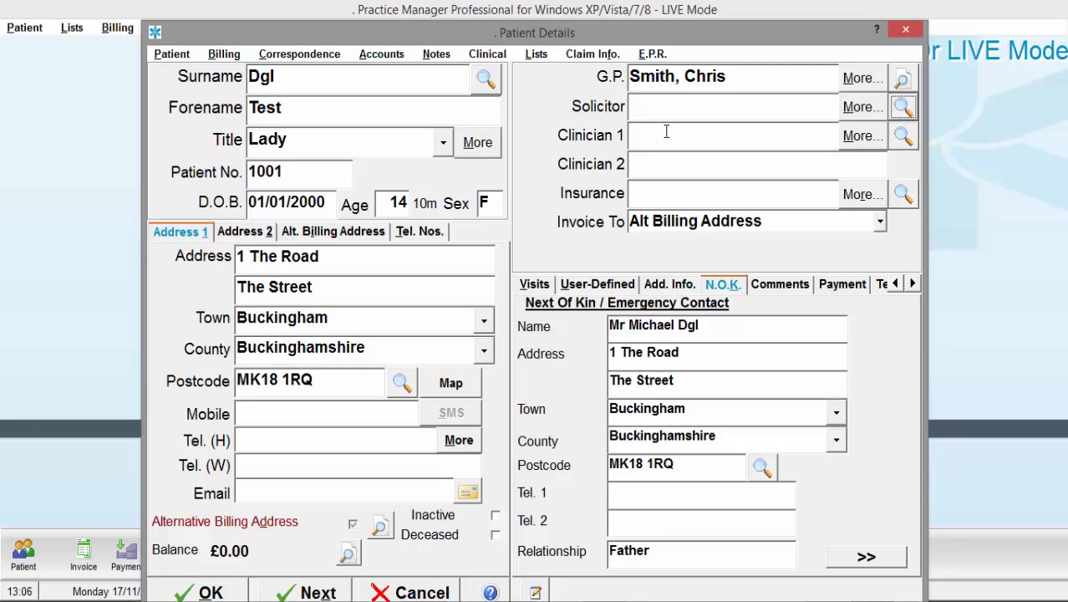
{"action": "left_click", "coordinate": [642, 168]}
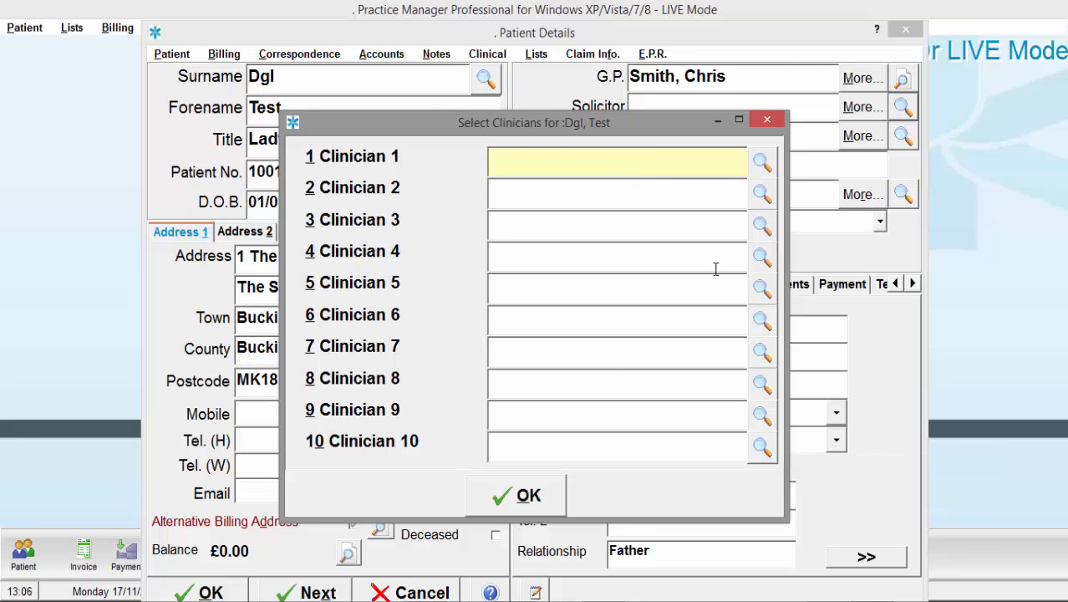
{"action": "type", "text": "Smith"}
{"action": "left_click", "coordinate": [755, 167]}
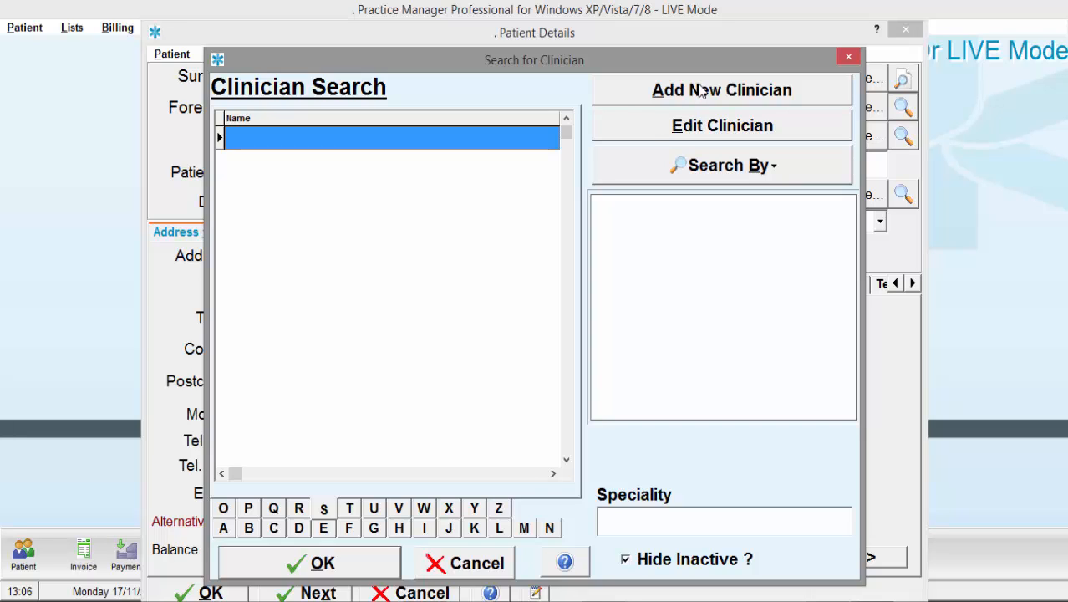
{"action": "left_click", "coordinate": [449, 573]}
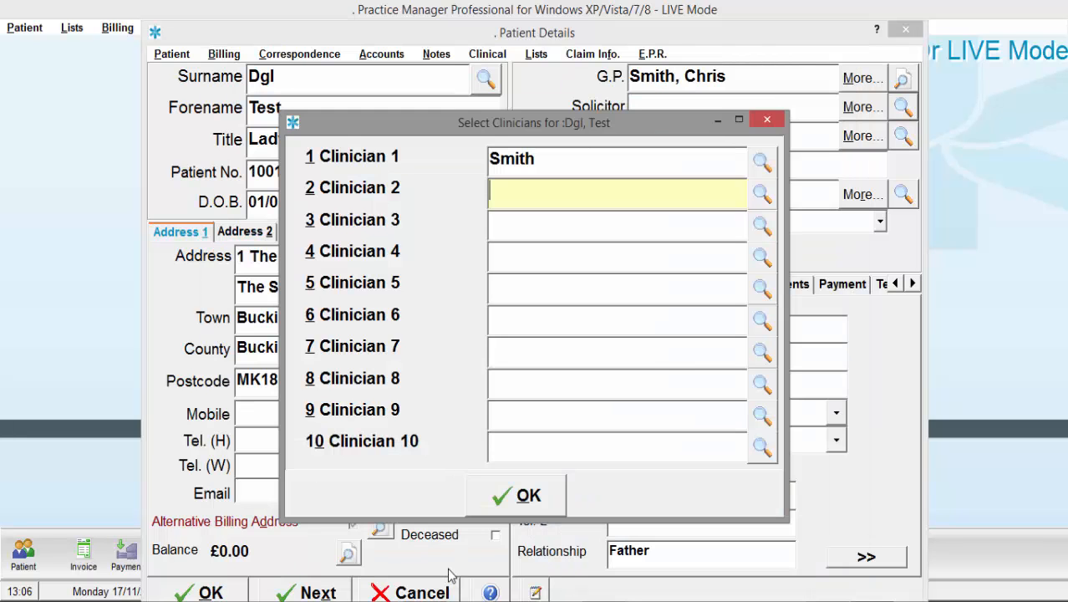
{"action": "left_click", "coordinate": [775, 123]}
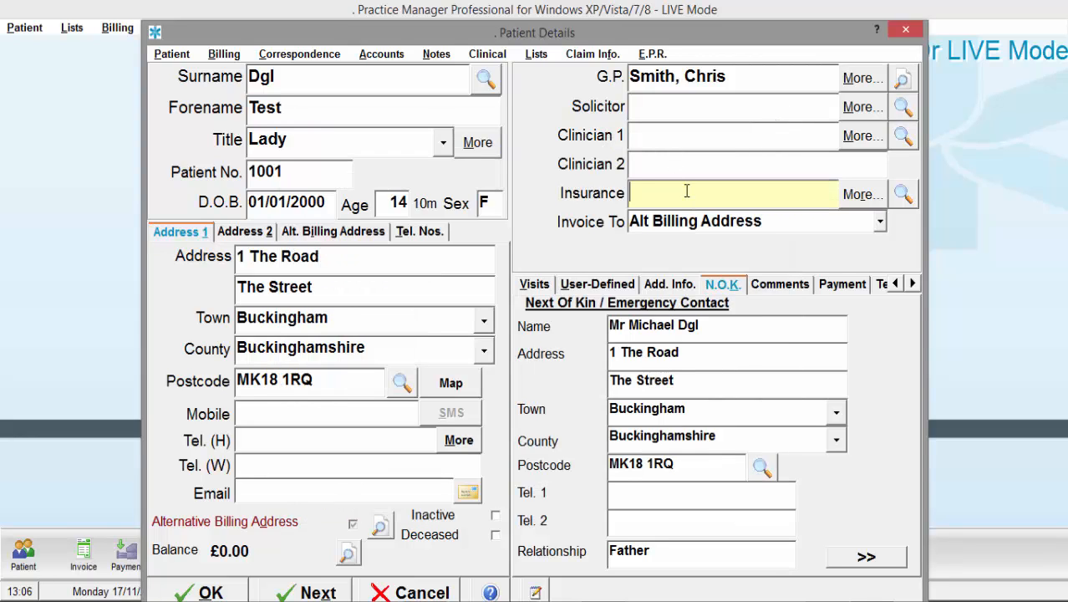
- Search insurers for 'Bupa', pick BUPA over BUPA International, and confirm it as the insurer
{"action": "type", "text": "Bupa"}
{"action": "left_click", "coordinate": [903, 194]}
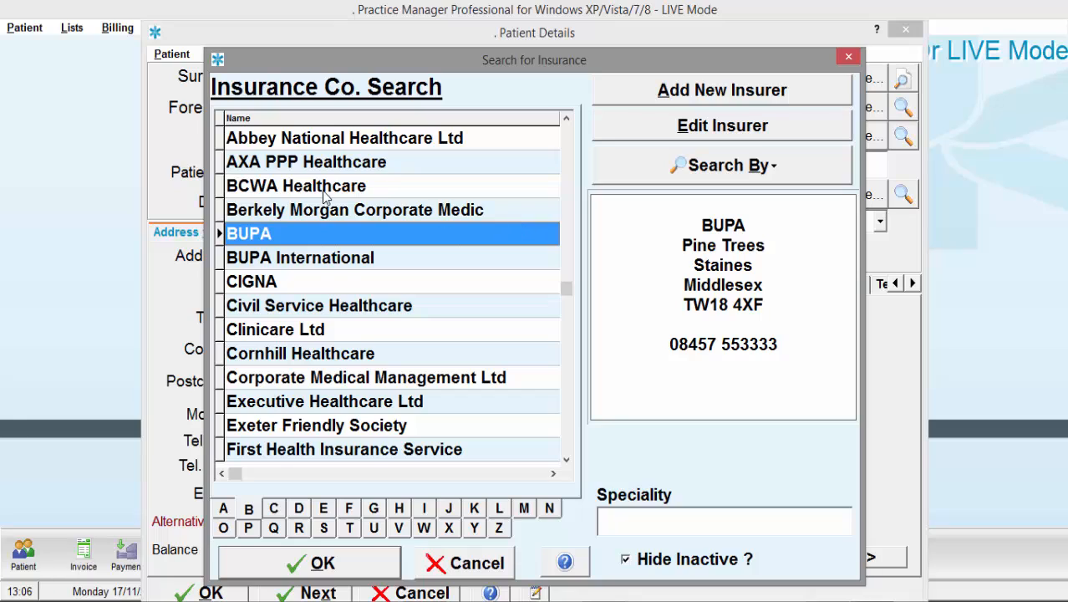
{"action": "left_click", "coordinate": [310, 264]}
{"action": "left_click", "coordinate": [308, 236]}
{"action": "left_click", "coordinate": [674, 136]}
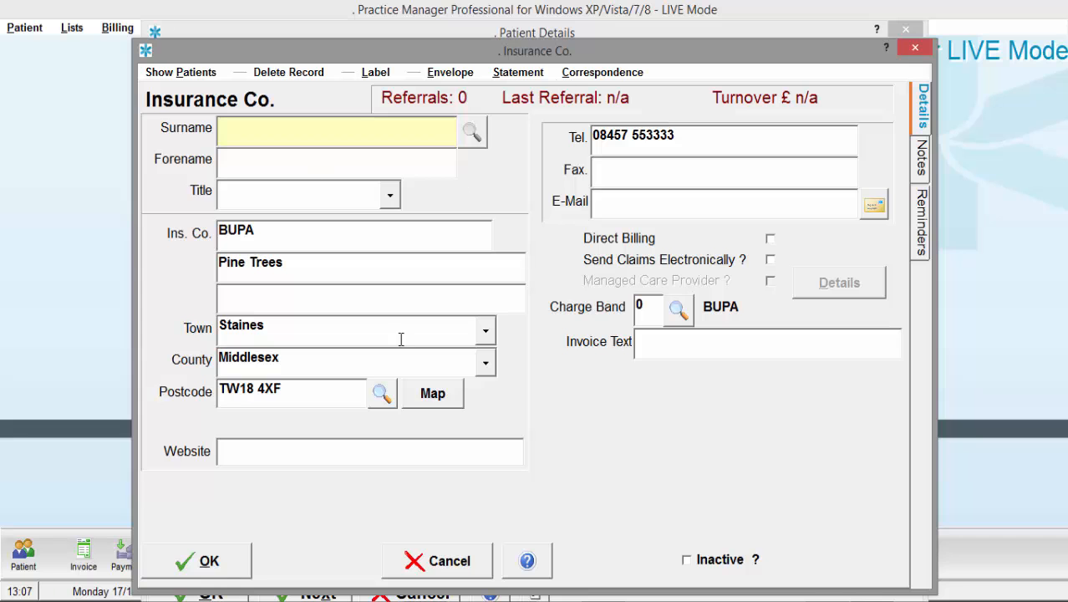
{"action": "left_click", "coordinate": [433, 563]}
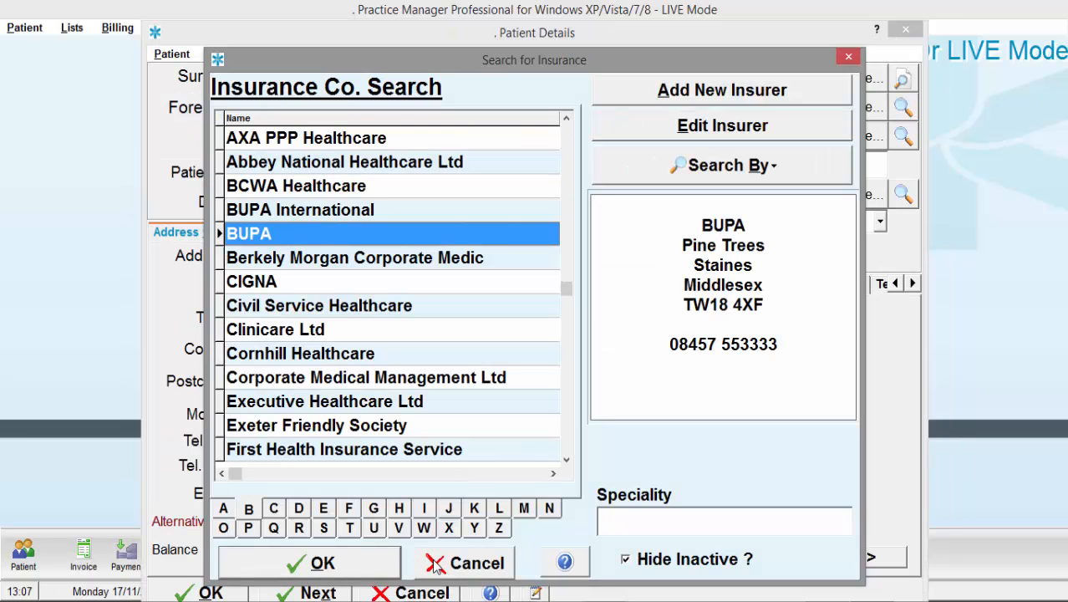
{"action": "left_click", "coordinate": [387, 562]}
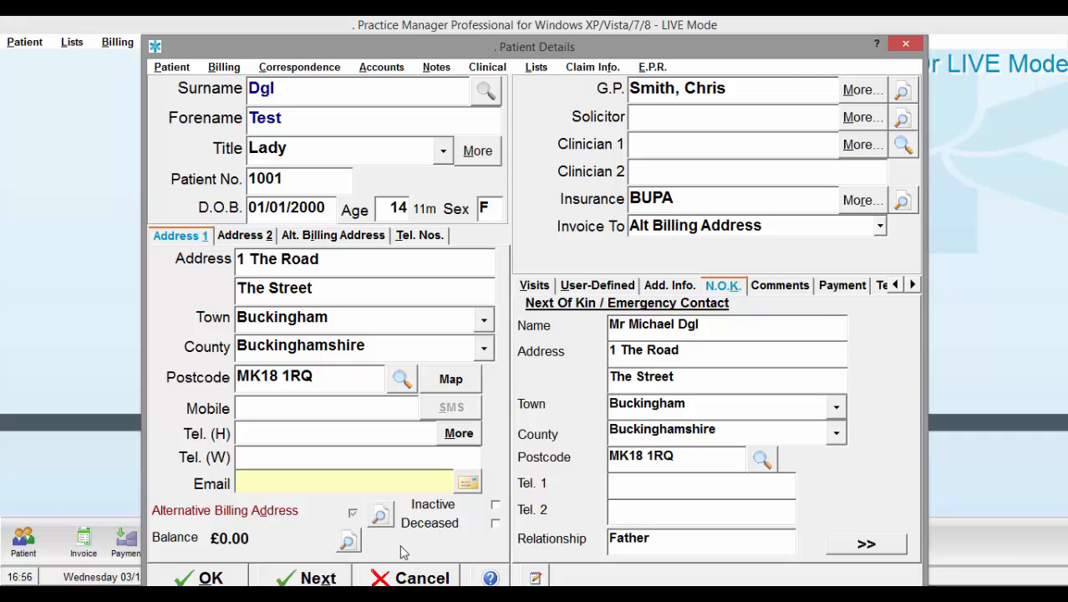
{"action": "left_click", "coordinate": [843, 207]}
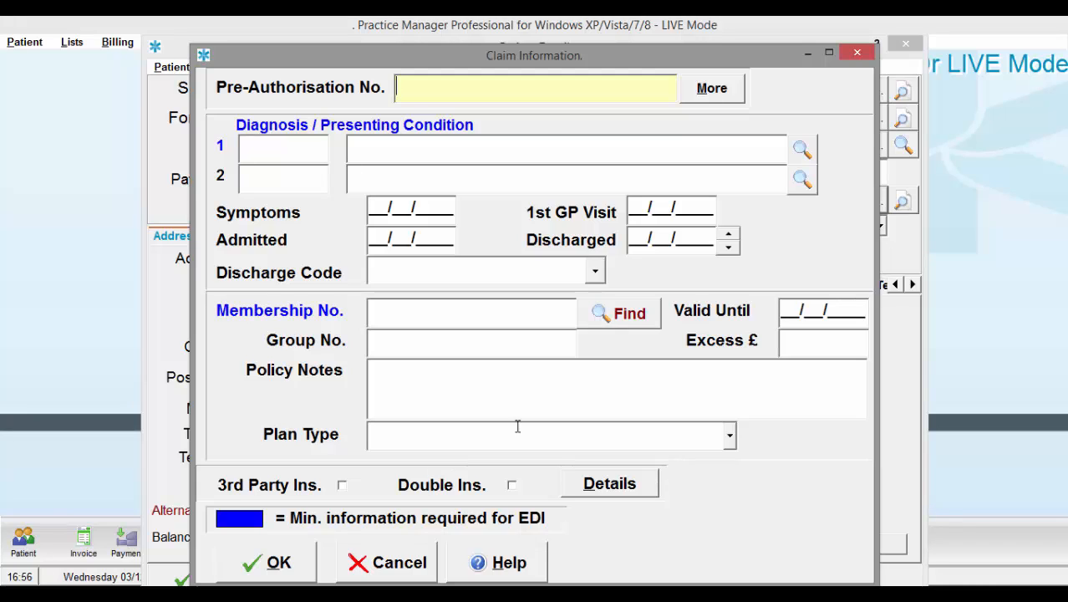
{"action": "left_click", "coordinate": [657, 313]}
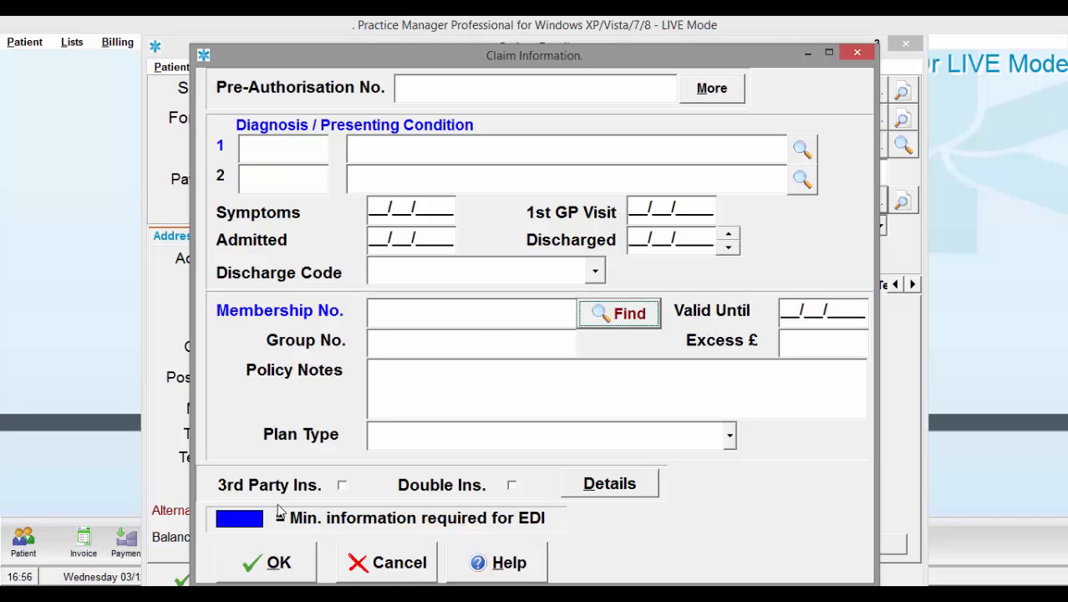
{"action": "left_click", "coordinate": [281, 562]}
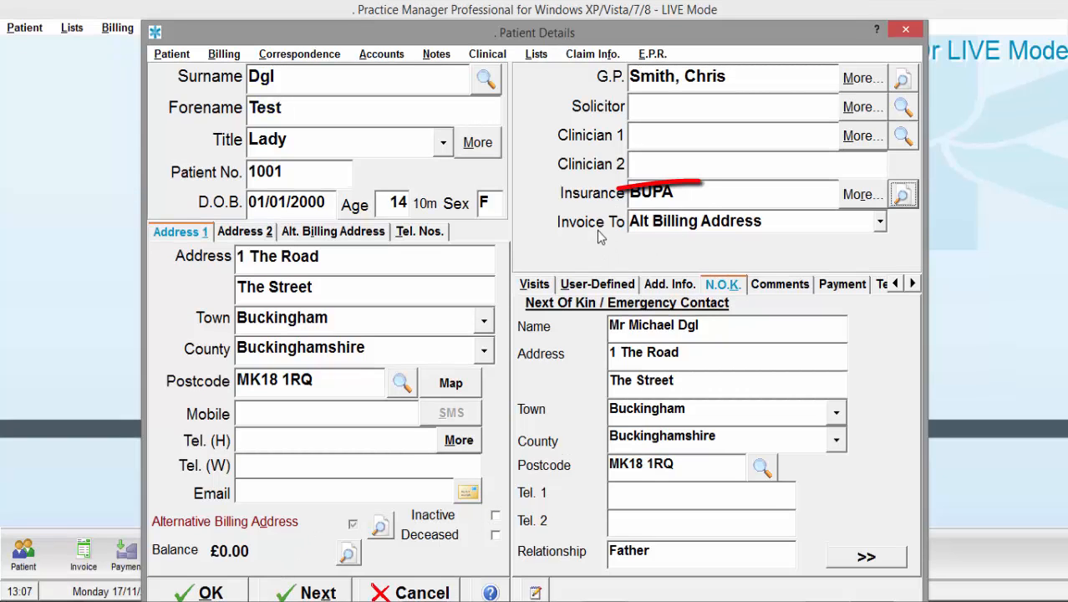
- Try Insurance Co., Alt Billing Address and Patient under Invoice To, finally choosing G.P
{"action": "left_click", "coordinate": [880, 223]}
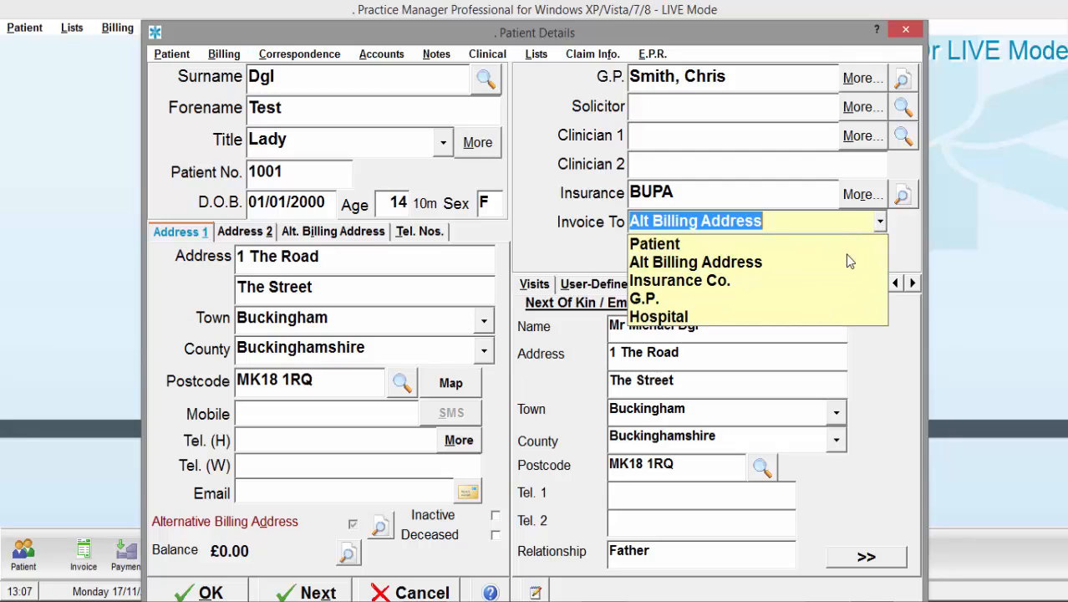
{"action": "left_click", "coordinate": [832, 281]}
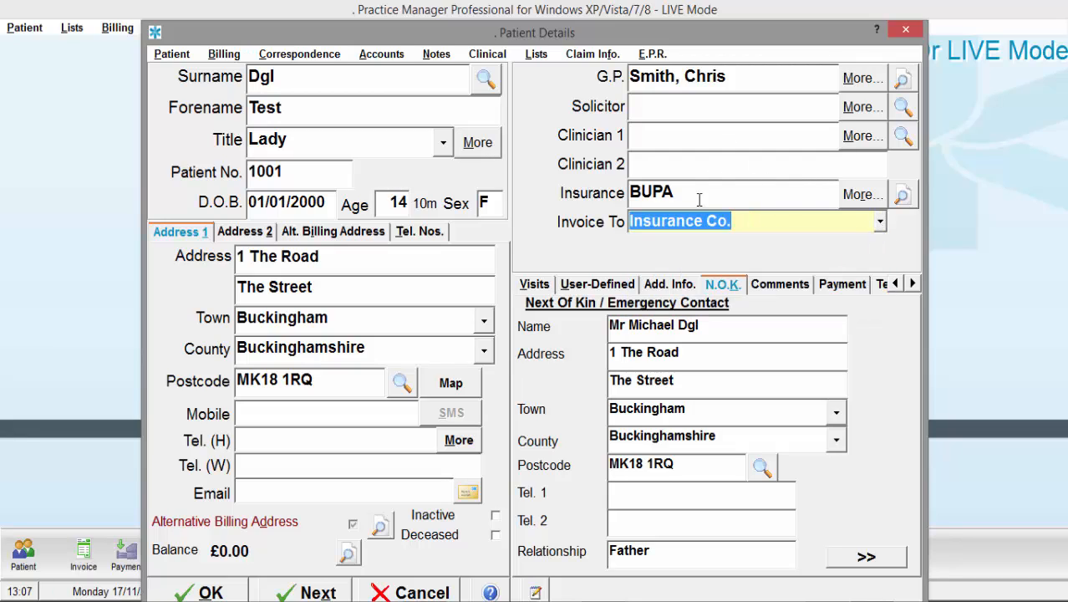
{"action": "left_click", "coordinate": [881, 223]}
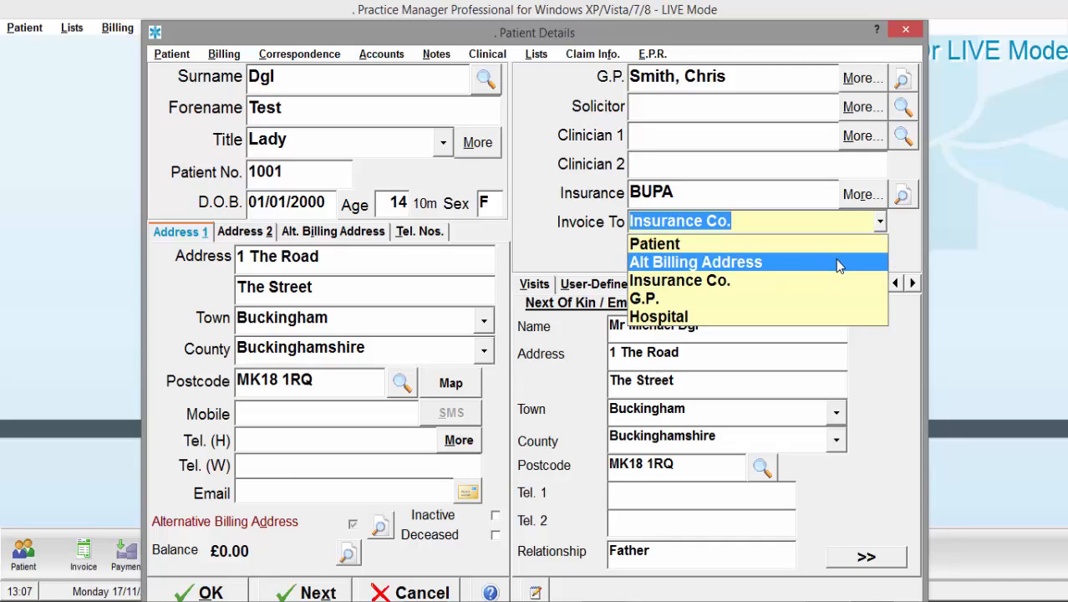
{"action": "left_click", "coordinate": [836, 261]}
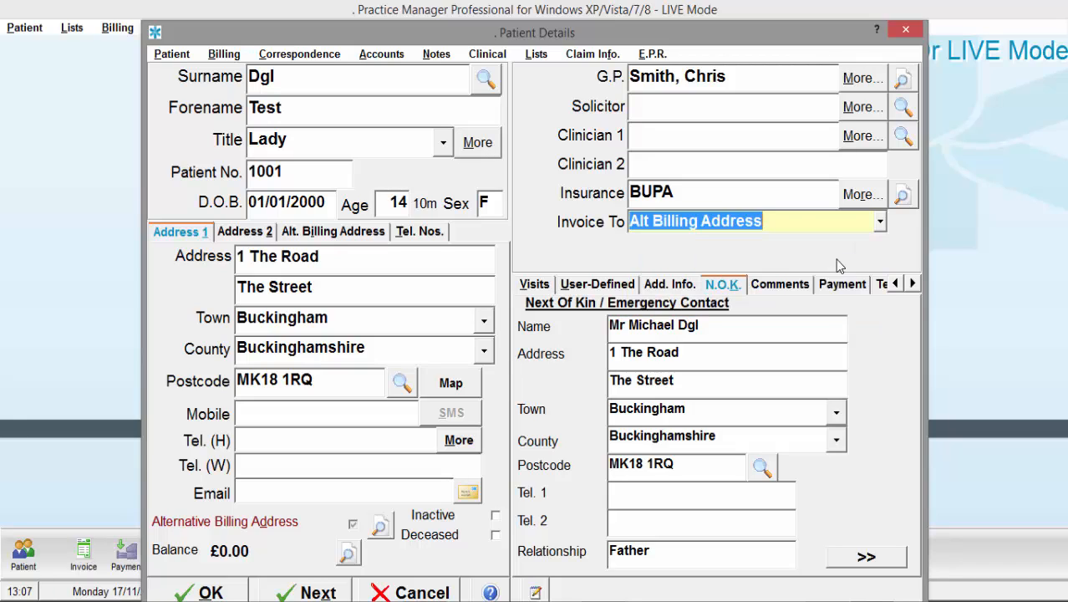
{"action": "left_click", "coordinate": [339, 234]}
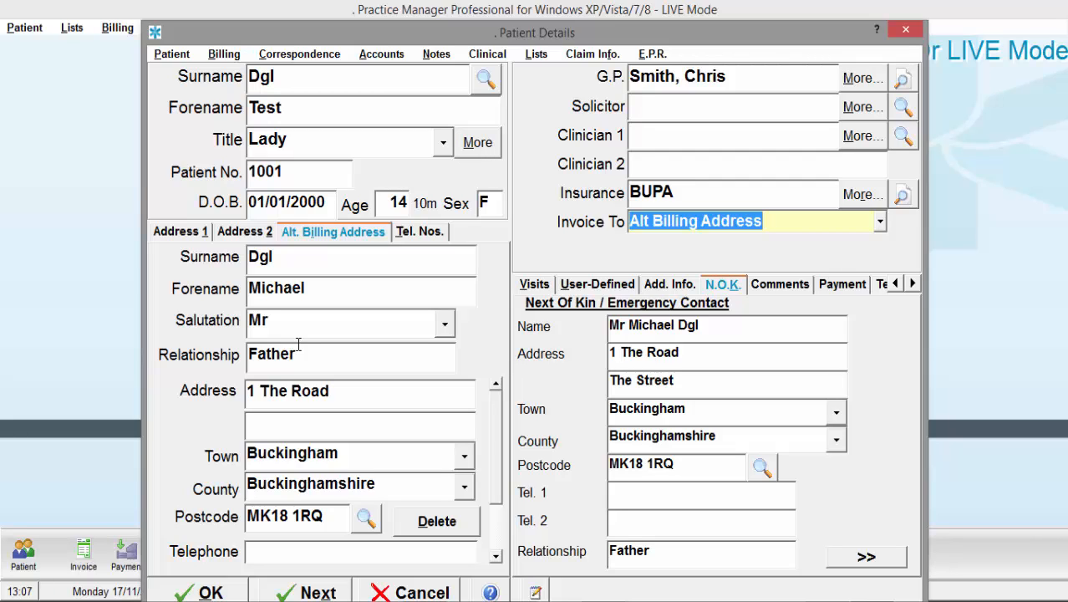
{"action": "left_click", "coordinate": [881, 223]}
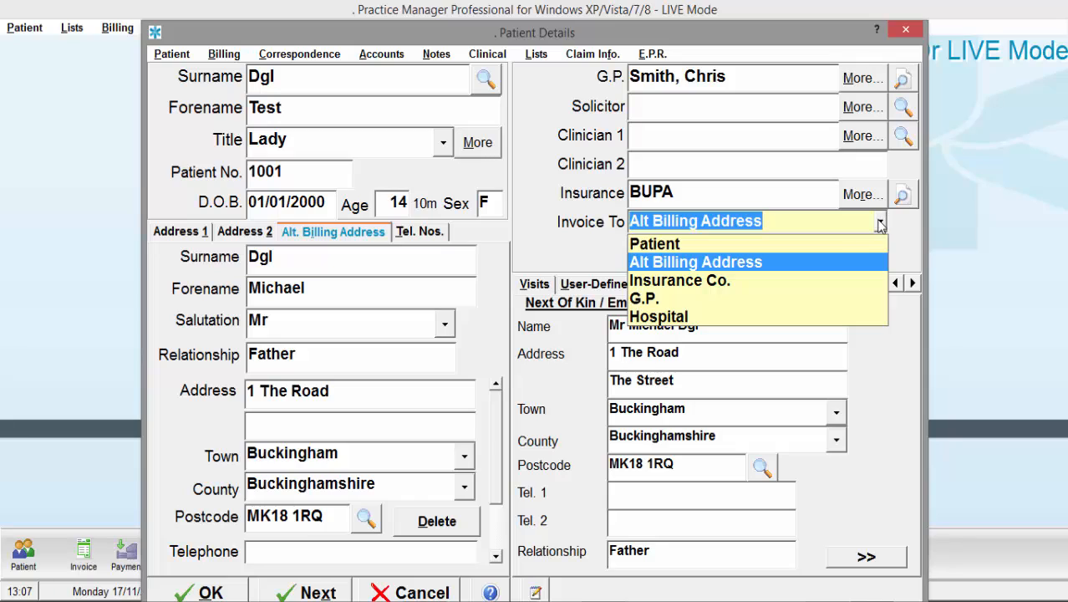
{"action": "left_click", "coordinate": [849, 245]}
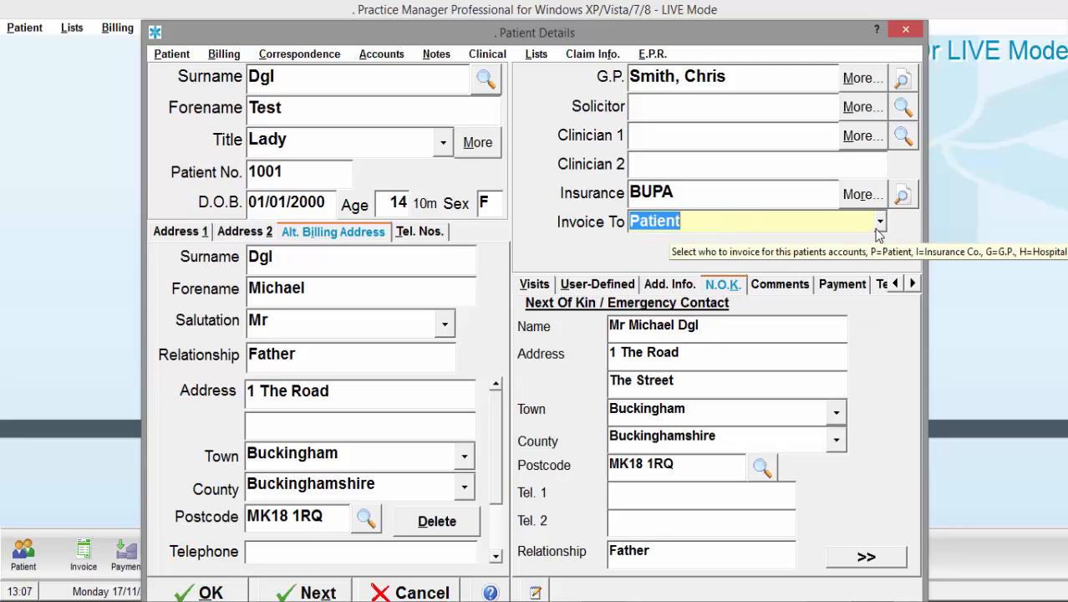
{"action": "left_click", "coordinate": [880, 221]}
{"action": "left_click", "coordinate": [803, 298]}
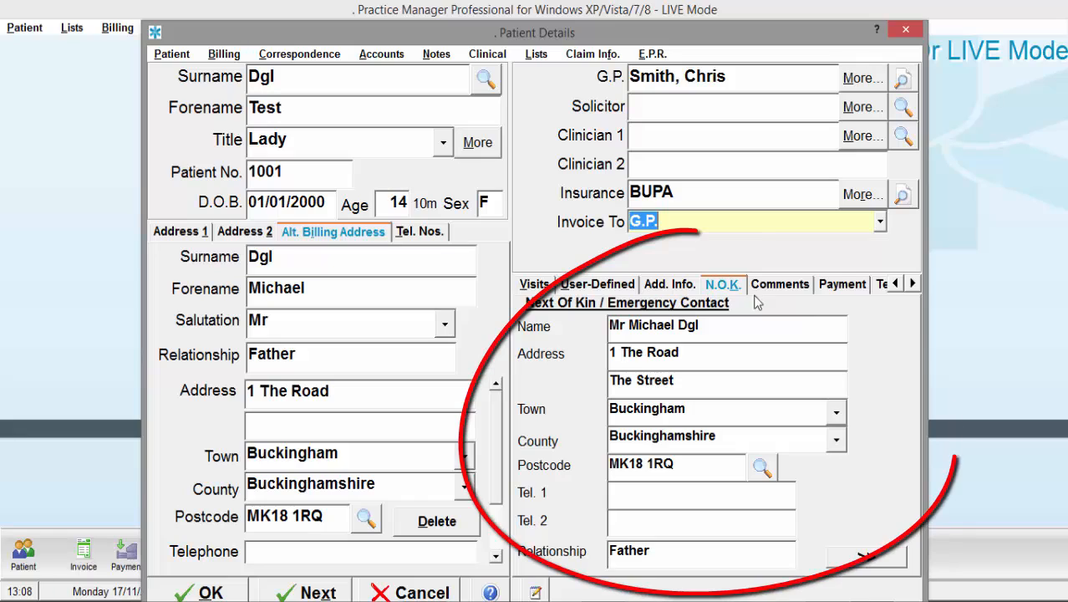
- Review the visit dates, then display the blank Sol Ref No and Category user-defined fields
{"action": "left_click", "coordinate": [526, 285]}
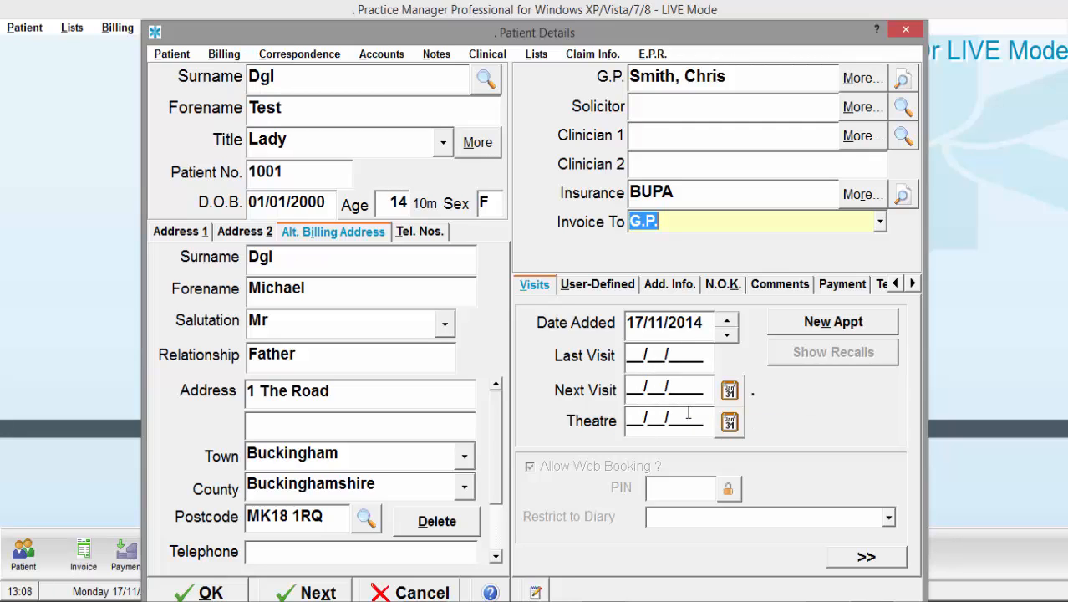
{"action": "left_click", "coordinate": [620, 286]}
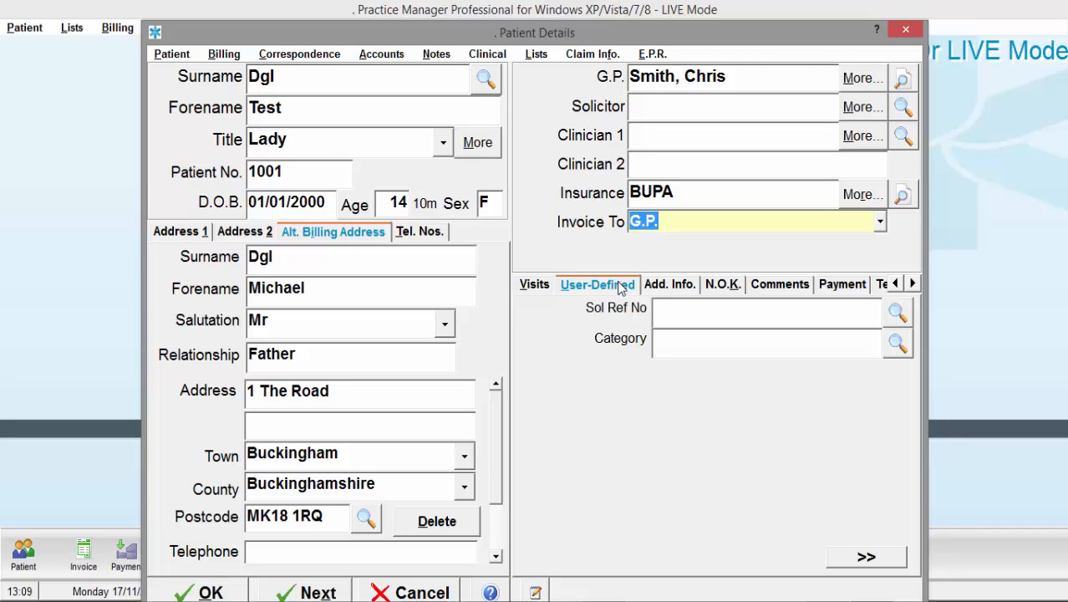
- Look over the Add. Info. fields, then return to the next-of-kin details
{"action": "left_click", "coordinate": [681, 286]}
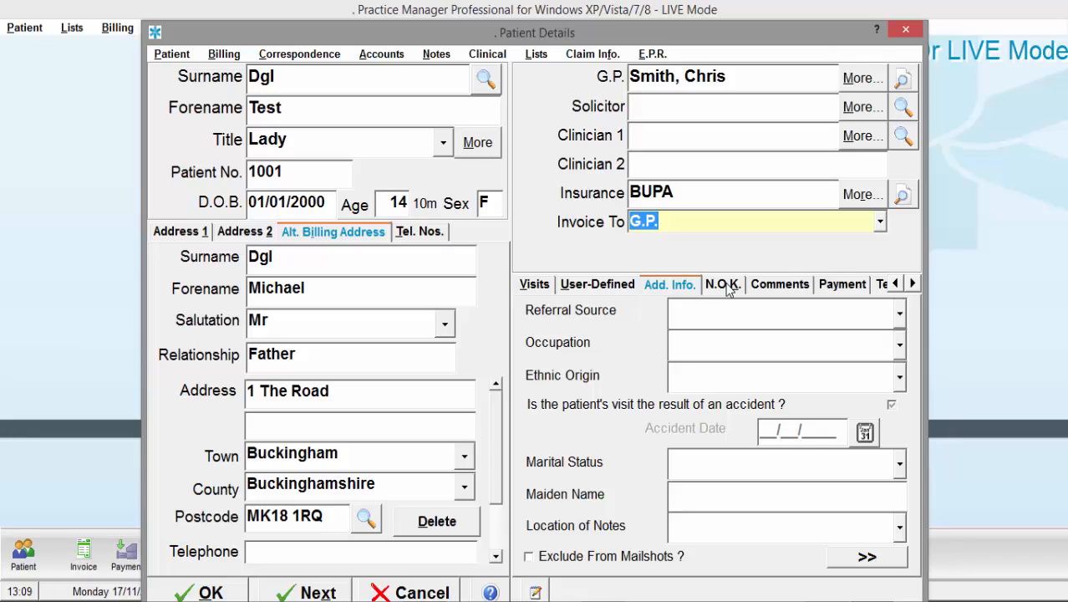
{"action": "left_click", "coordinate": [724, 285]}
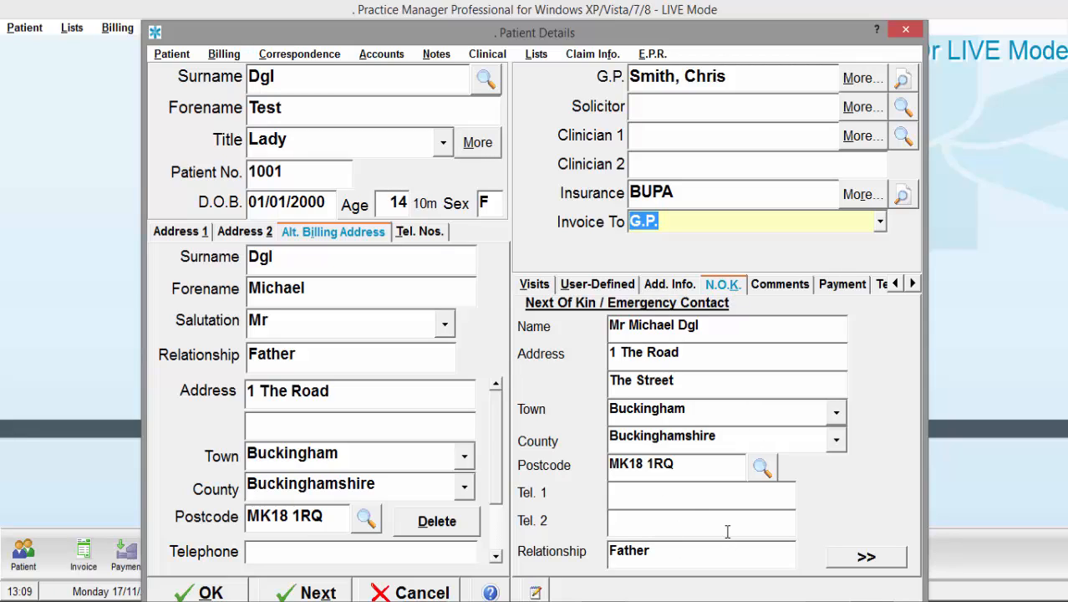
- On the Comments tab, enter 'Other comments' in the Other Comments box
{"action": "left_click", "coordinate": [778, 286]}
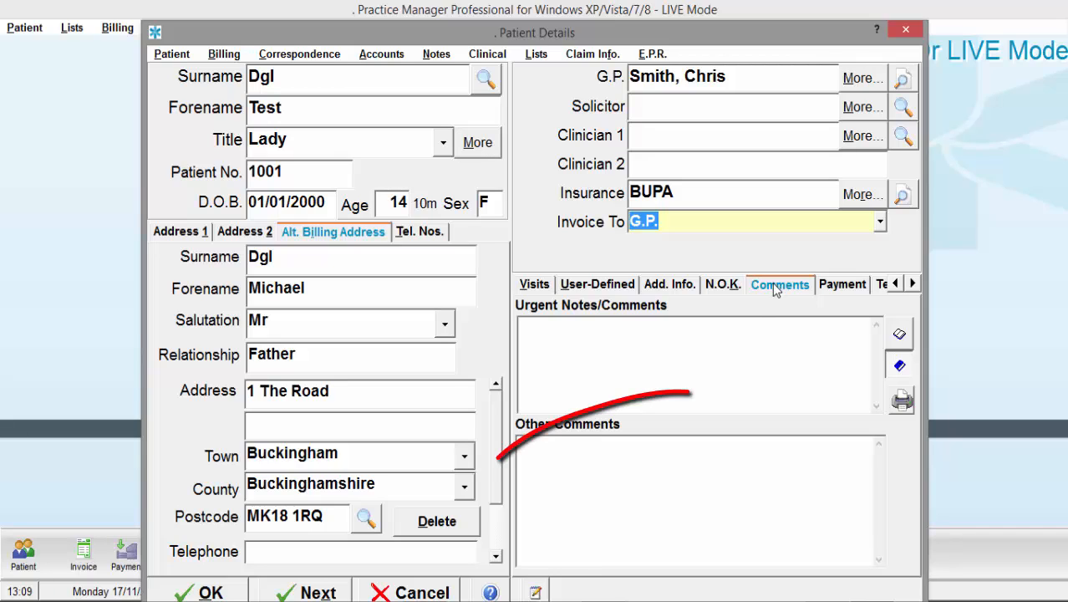
{"action": "left_click", "coordinate": [678, 528]}
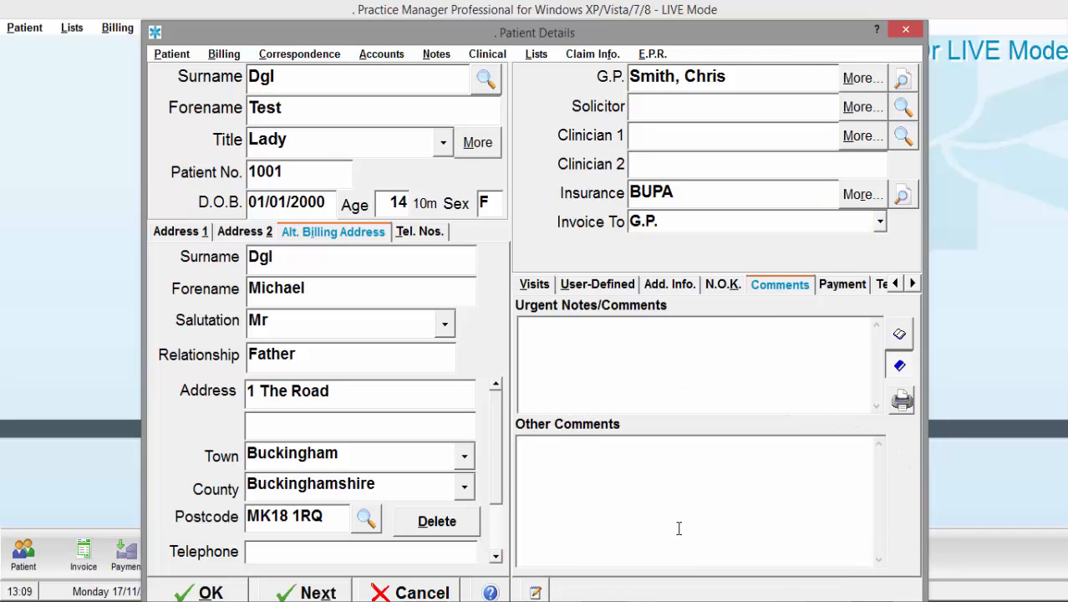
{"action": "type", "text": "Other comment"}
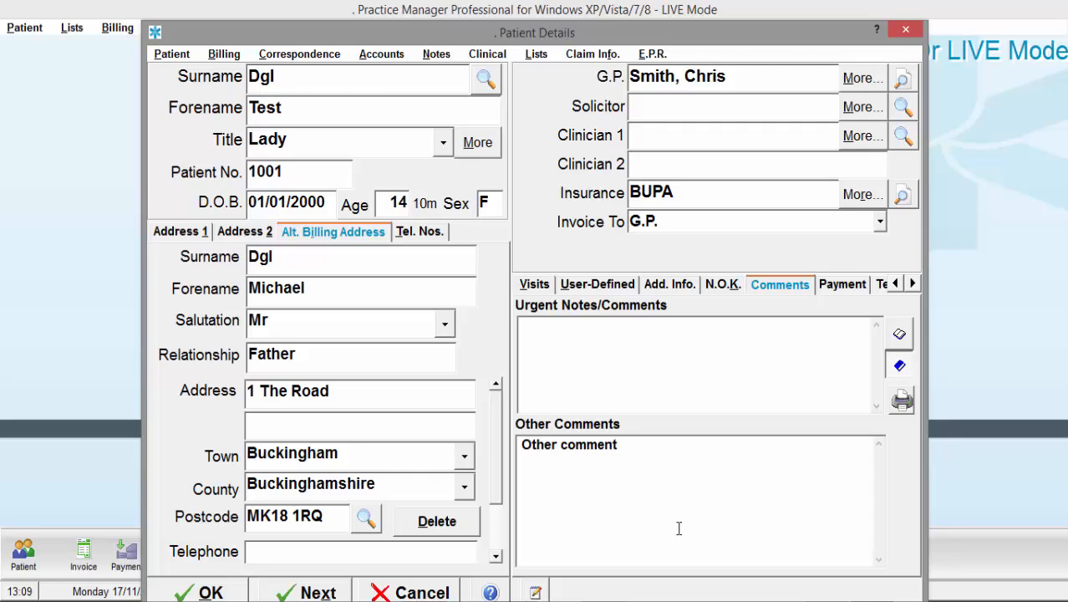
{"action": "type", "text": "s"}
- Add the urgent note 'This box here..' in Urgent Notes/Comments
{"action": "left_click", "coordinate": [641, 377]}
{"action": "type", "text": "Tha"}
{"action": "key", "text": "BackSpace"}
{"action": "type", "text": "is box here"}
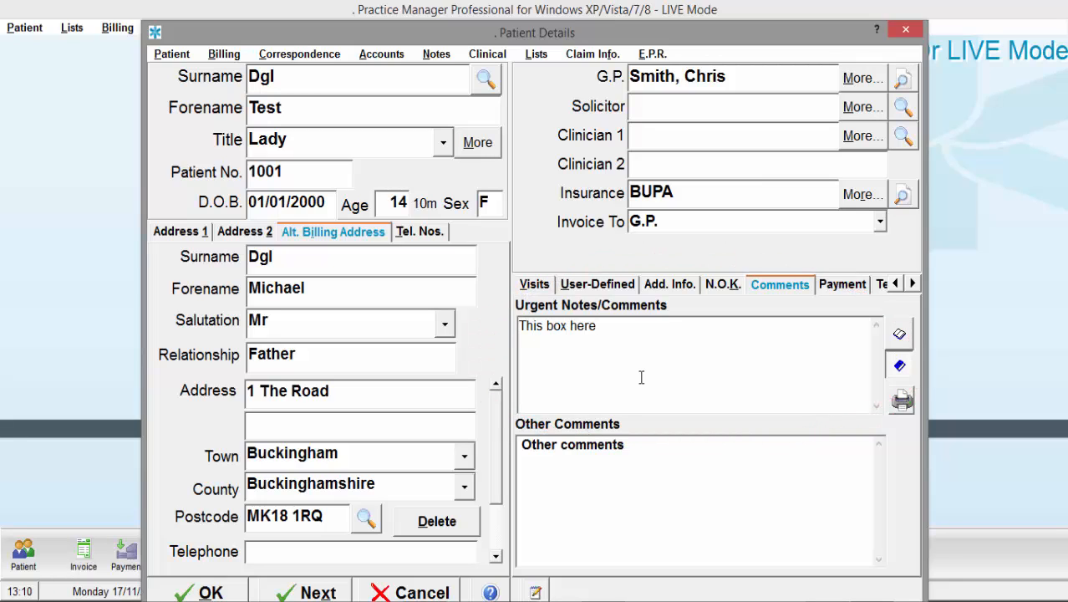
{"action": "type", "text": ".."}
- Review the Payment and Tel. Nos. tabs, then return to the Visits details
{"action": "left_click", "coordinate": [824, 288]}
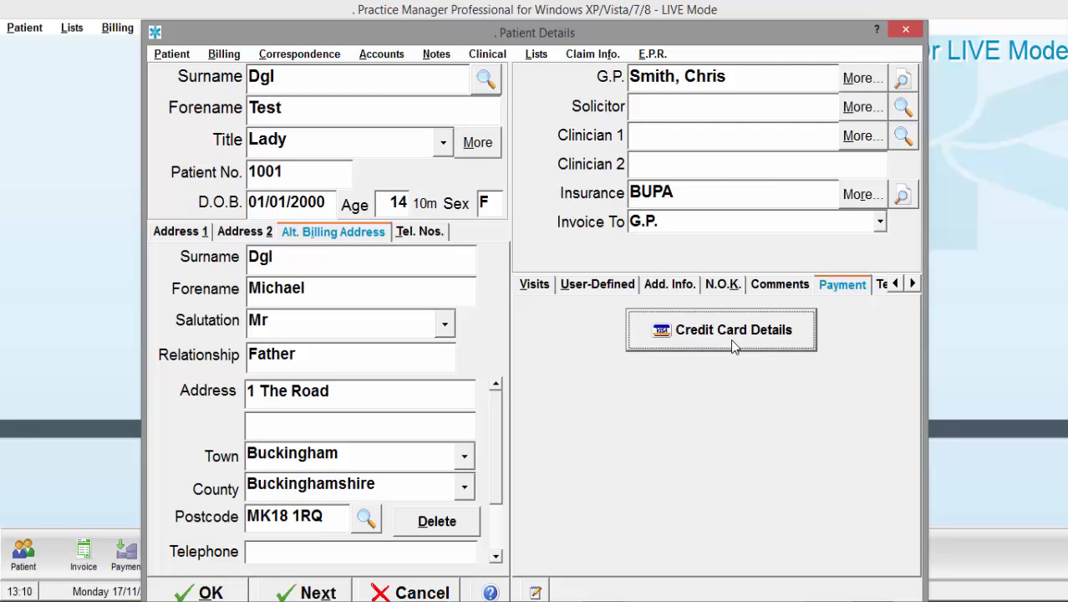
{"action": "left_click", "coordinate": [878, 288]}
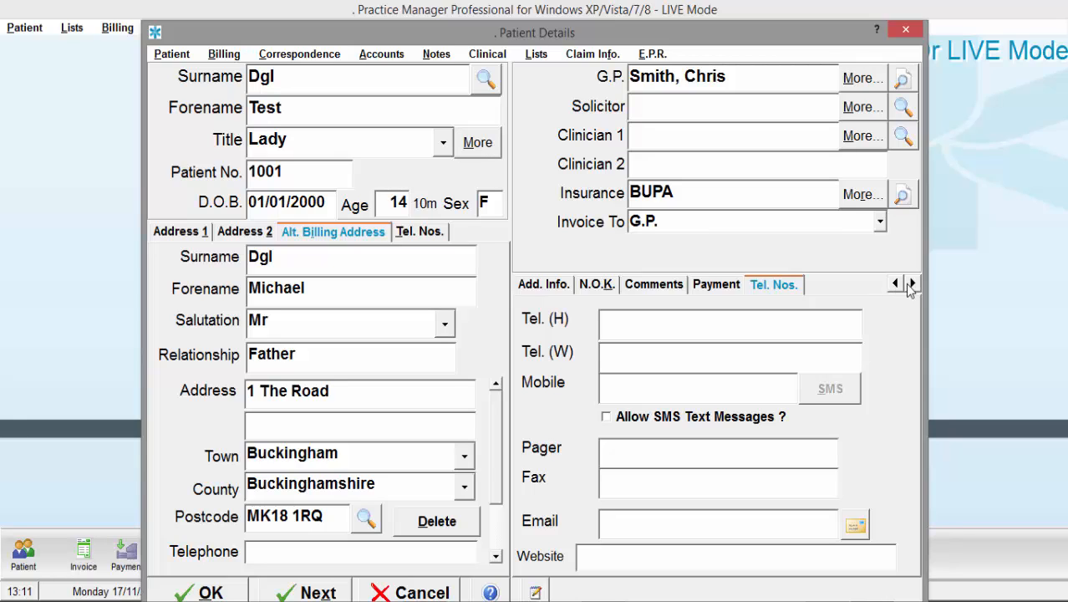
{"action": "left_click", "coordinate": [896, 284]}
{"action": "left_click", "coordinate": [533, 286]}
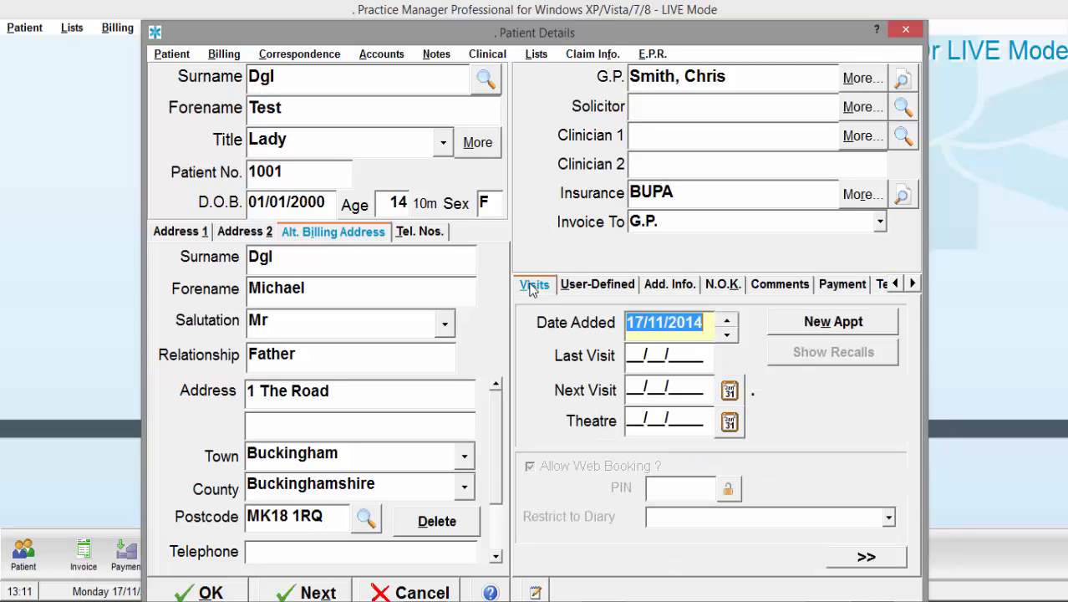